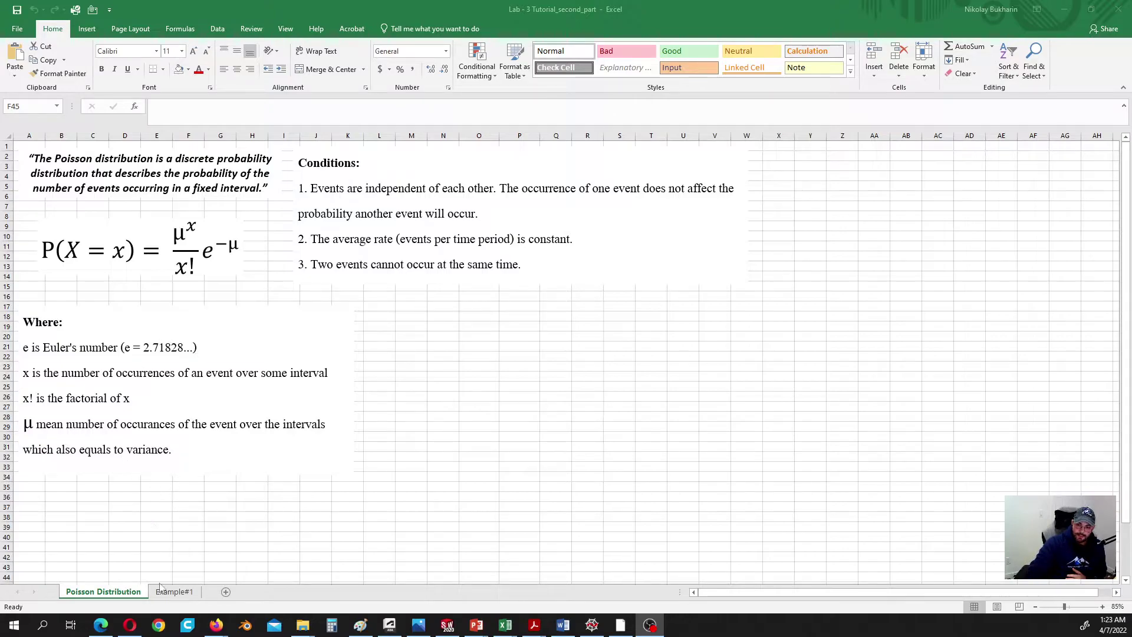
# Step: On the Example#1 sheet, calculate the mean μ in cell F12 with the formula =2436/365
pyautogui.click(177, 593)
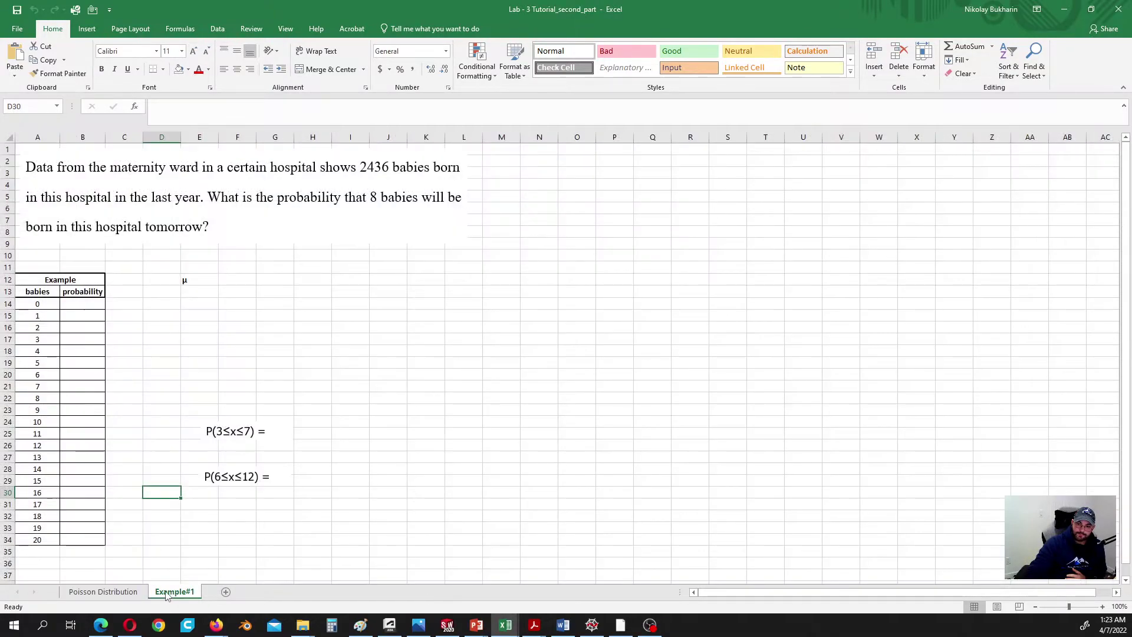
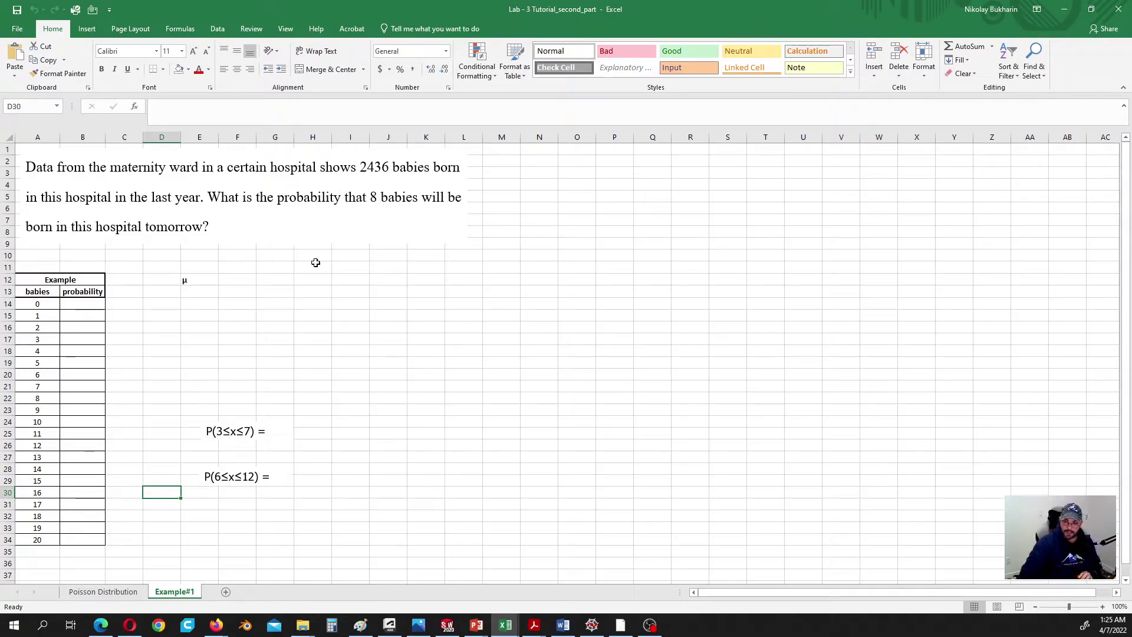
pyautogui.click(228, 281)
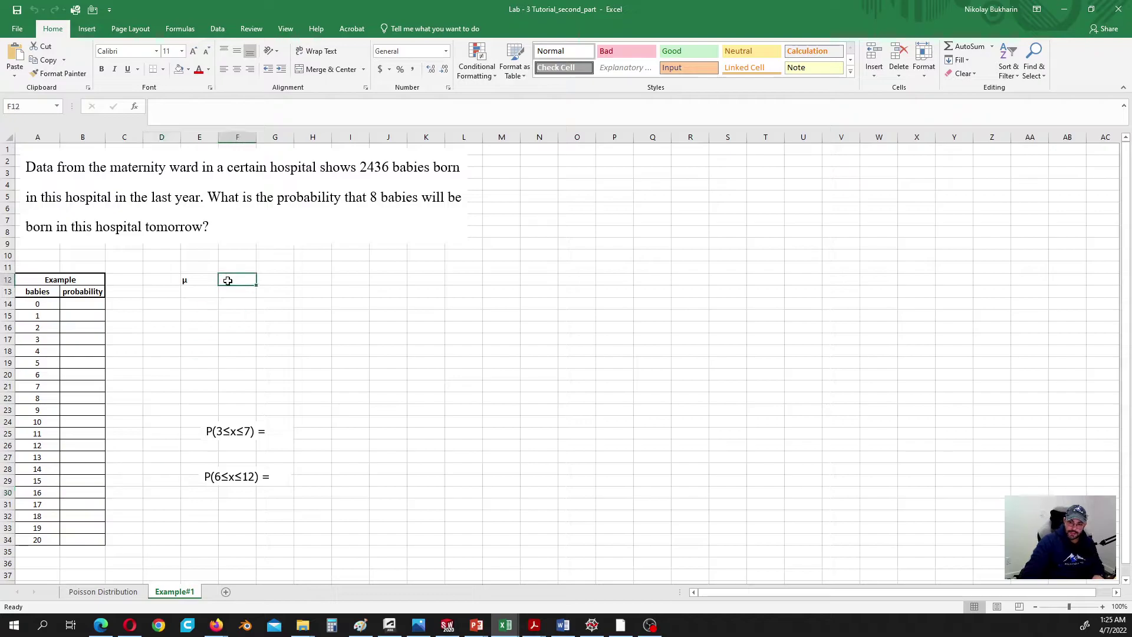
pyautogui.write('=')
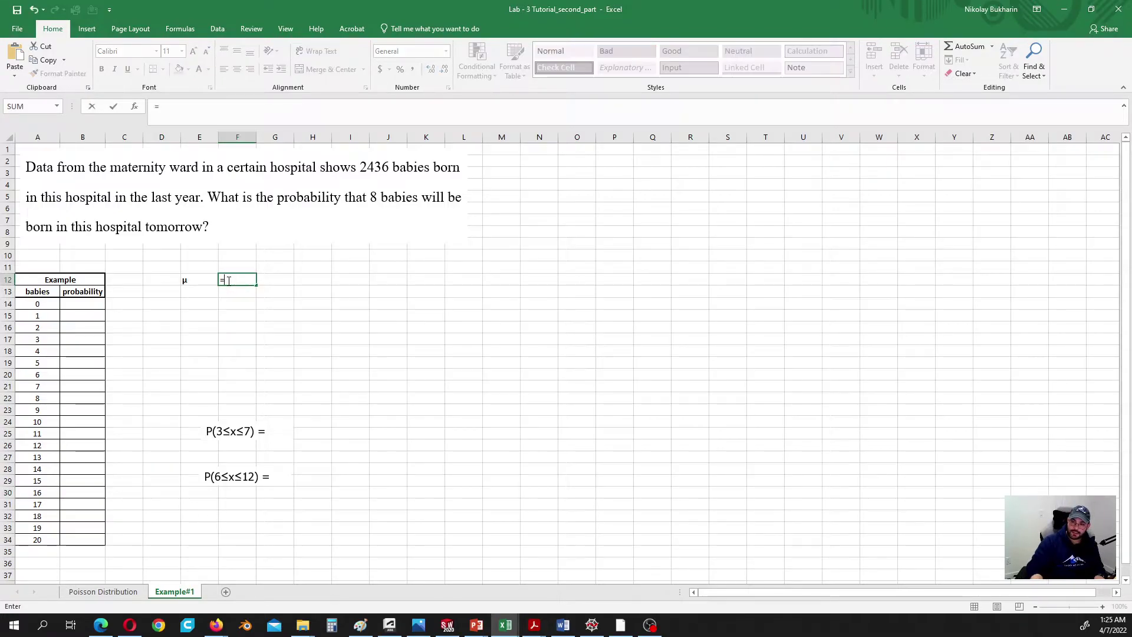
pyautogui.write('2')
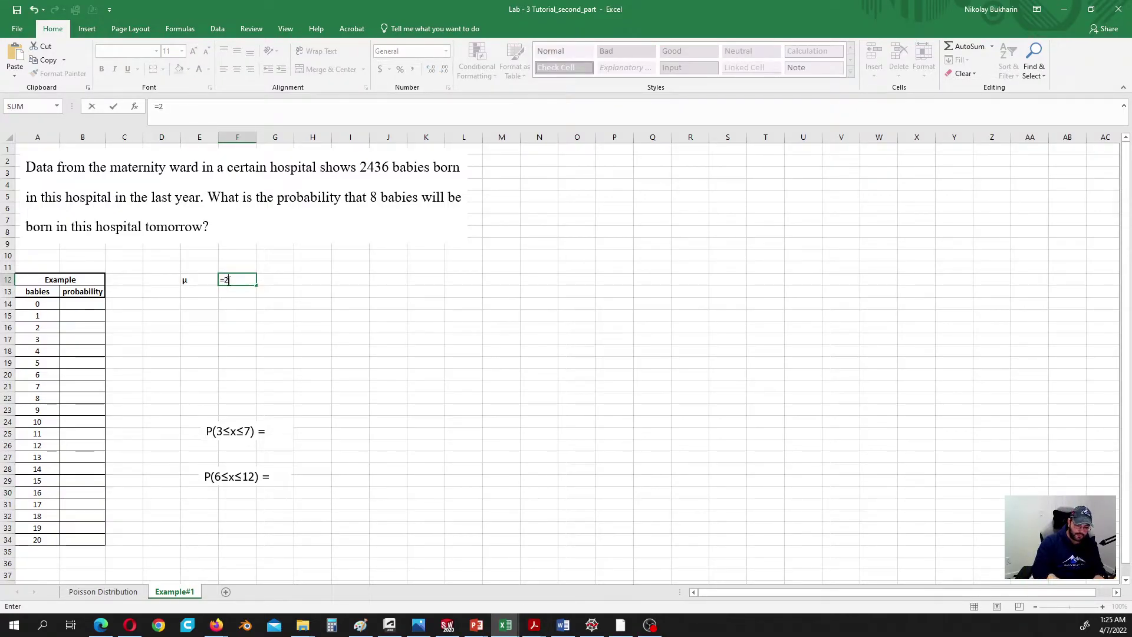
pyautogui.write('436/365')
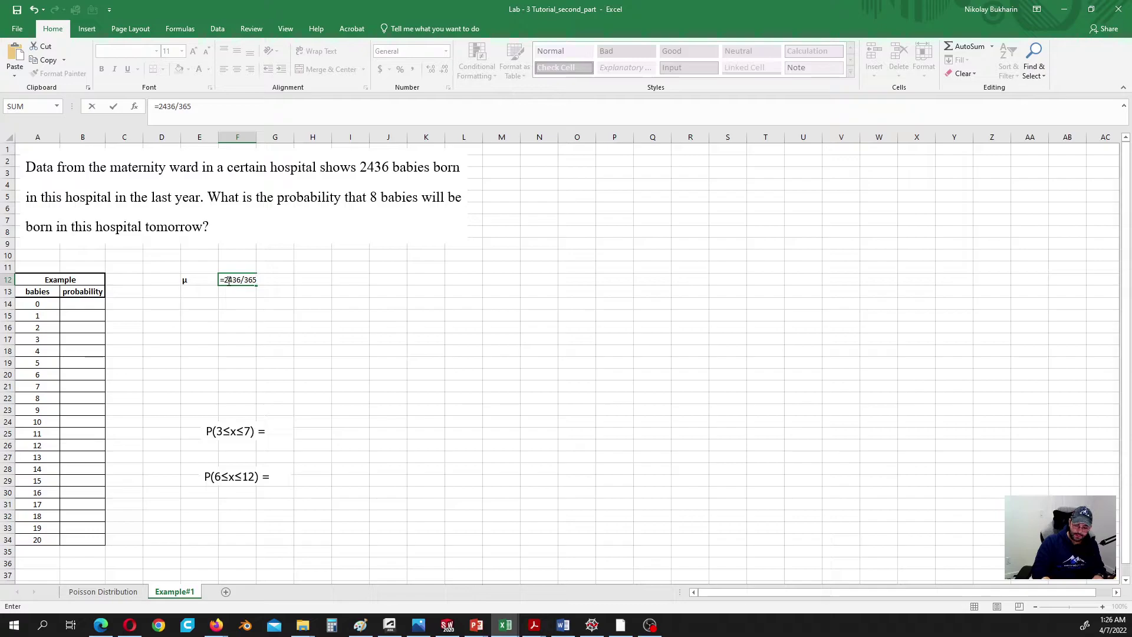
pyautogui.press('Return')
pyautogui.click(237, 304)
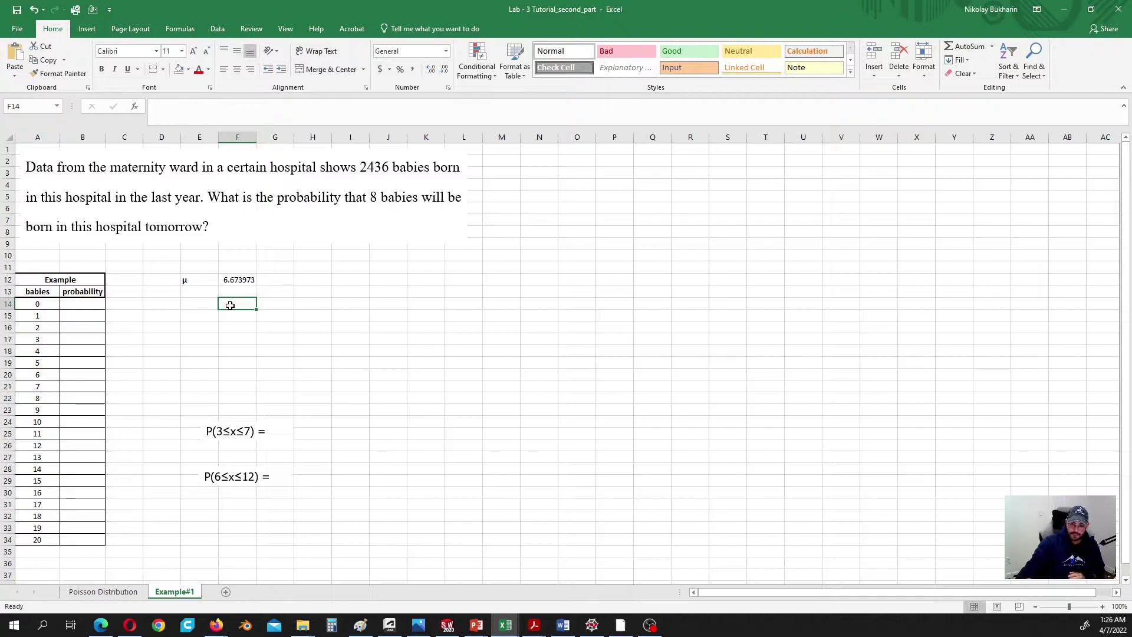
# Step: Write the formula =POISSON.DIST(A14,F12,0) in B14 for the probability of 0 babies, after consulting the Poisson Distribution sheet
pyautogui.click(121, 596)
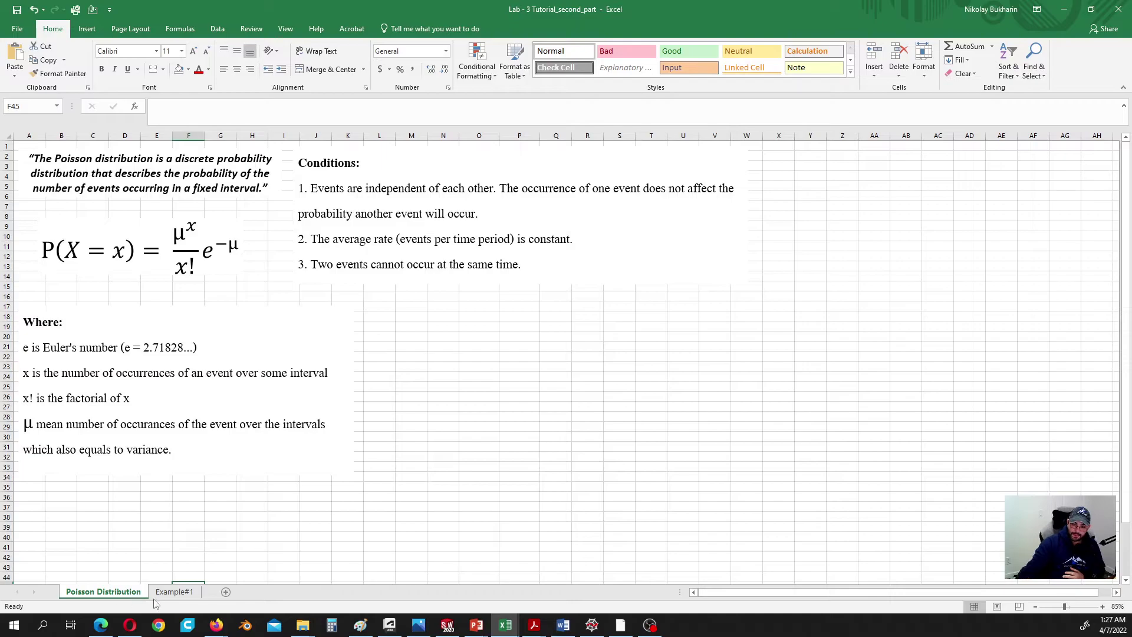
pyautogui.click(181, 591)
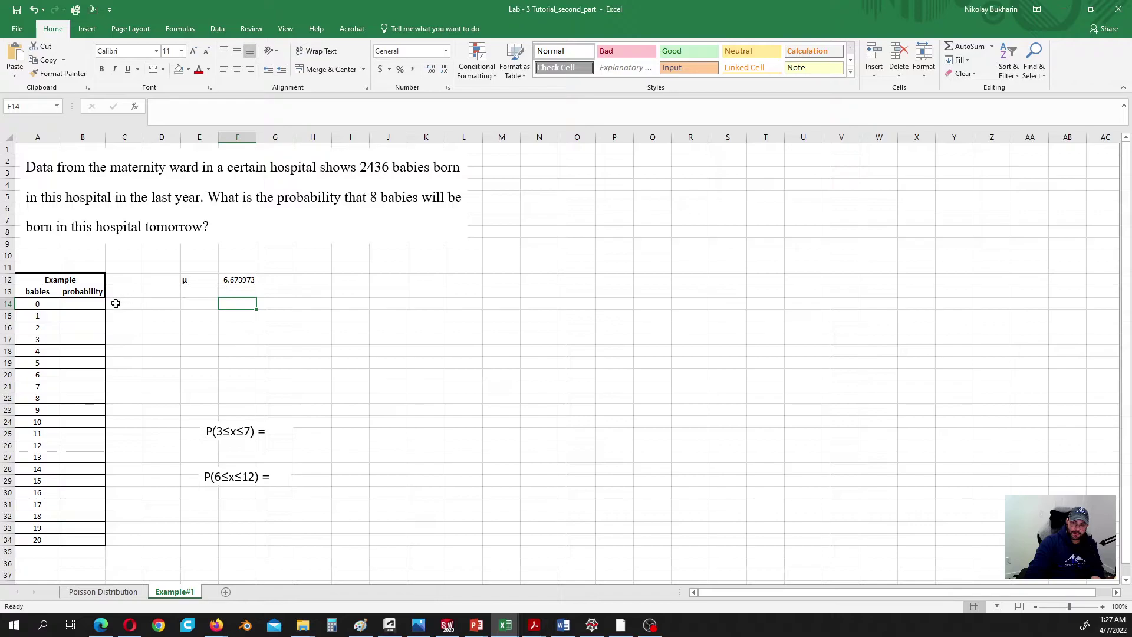
pyautogui.click(89, 303)
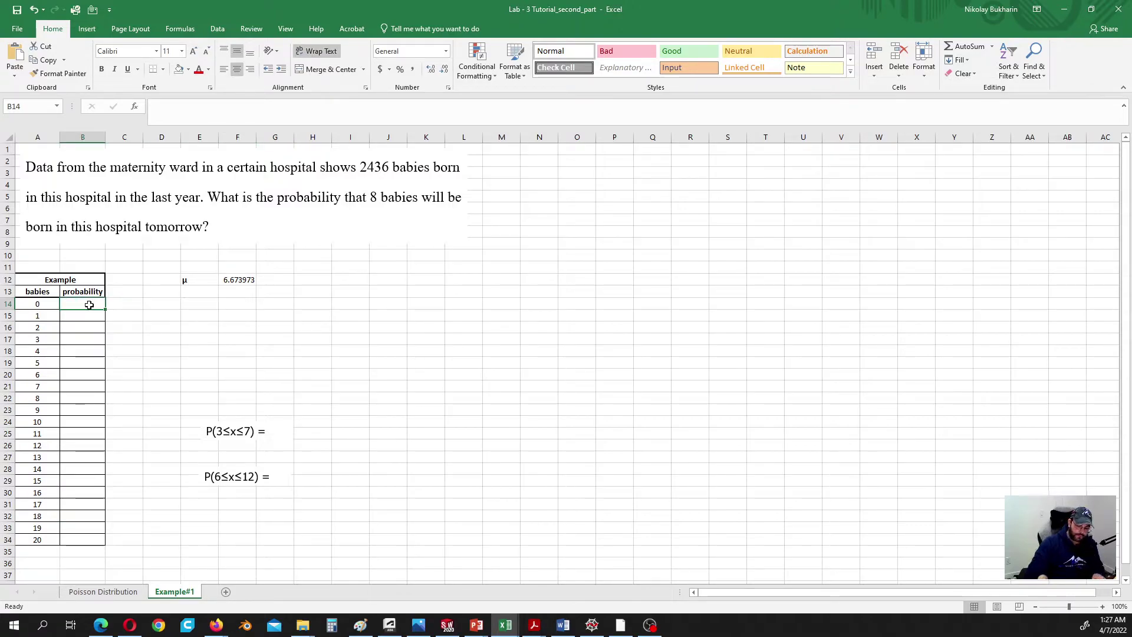
pyautogui.write('=')
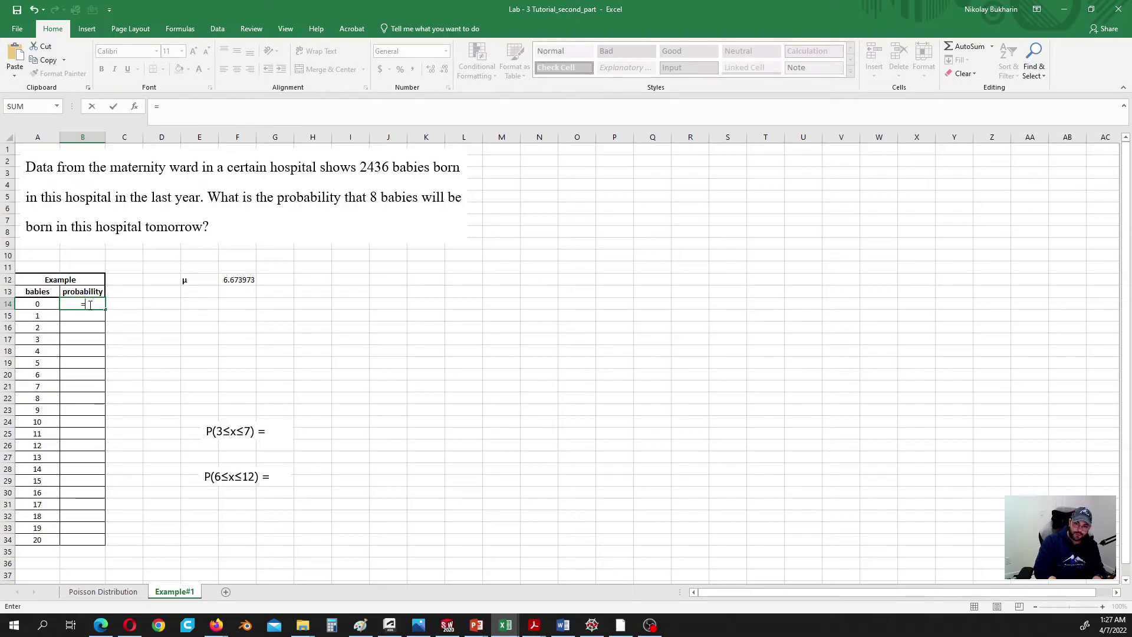
pyautogui.write('po')
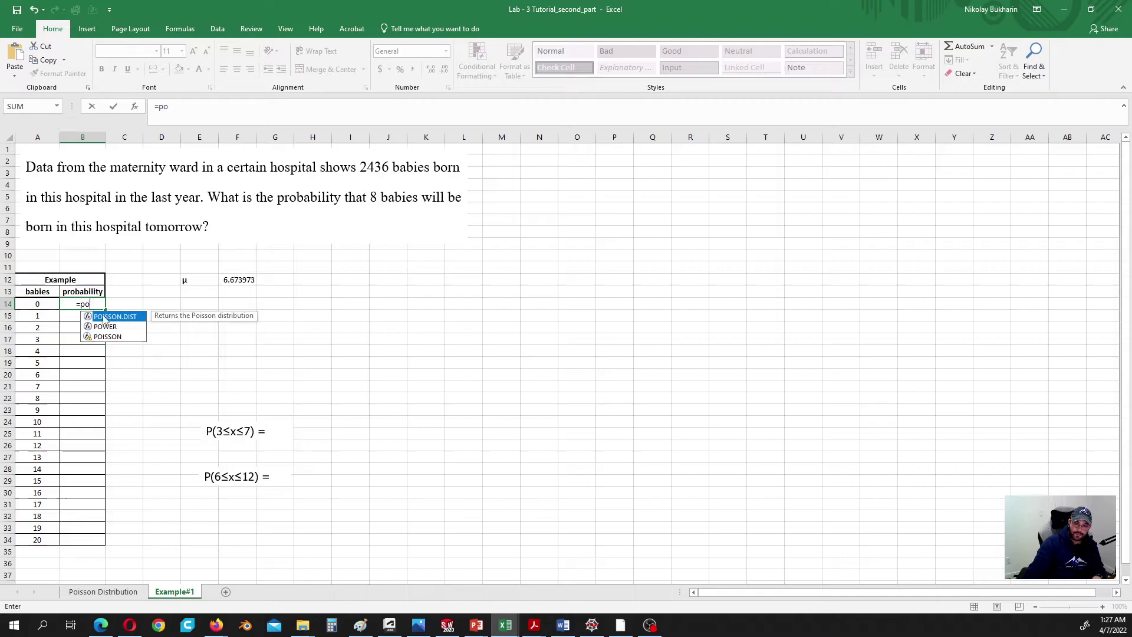
pyautogui.doubleClick(107, 316)
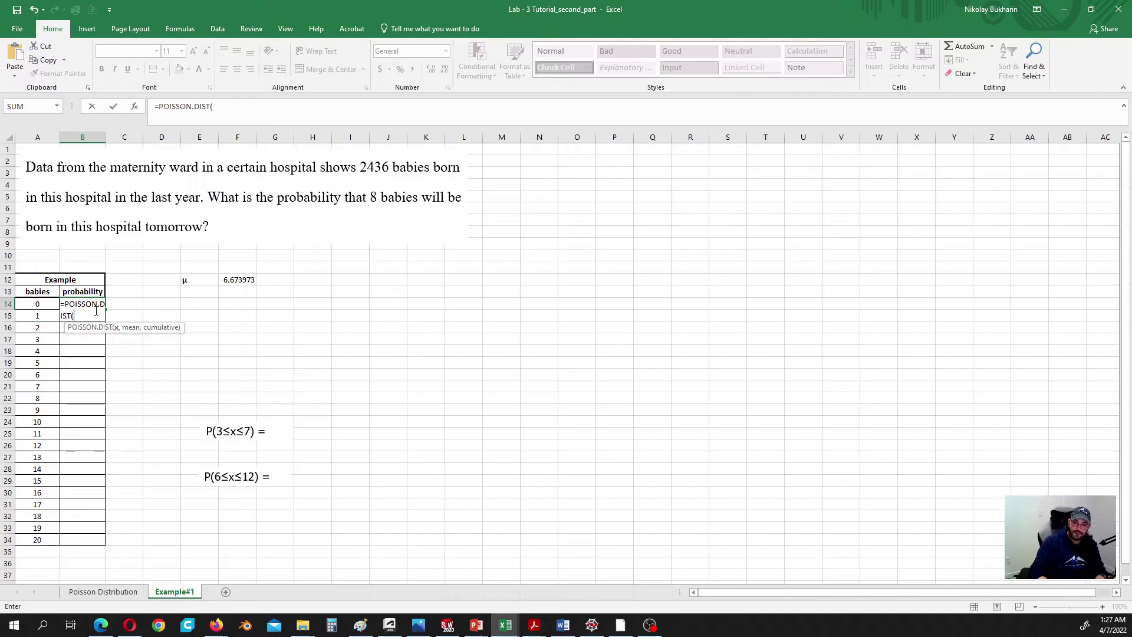
pyautogui.click(41, 303)
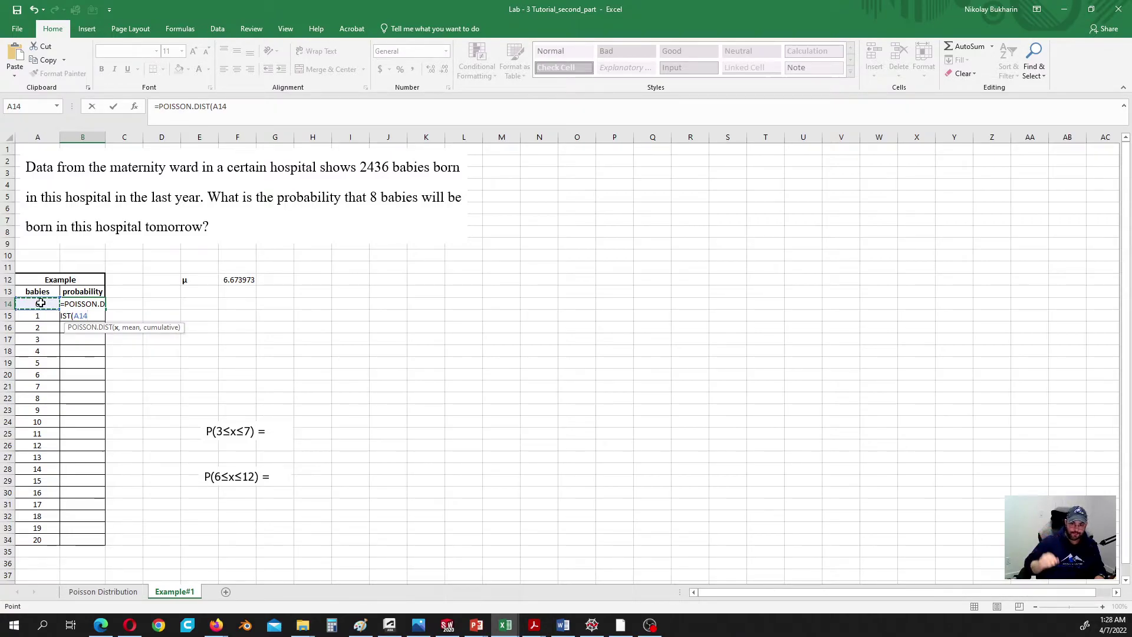
pyautogui.write(',')
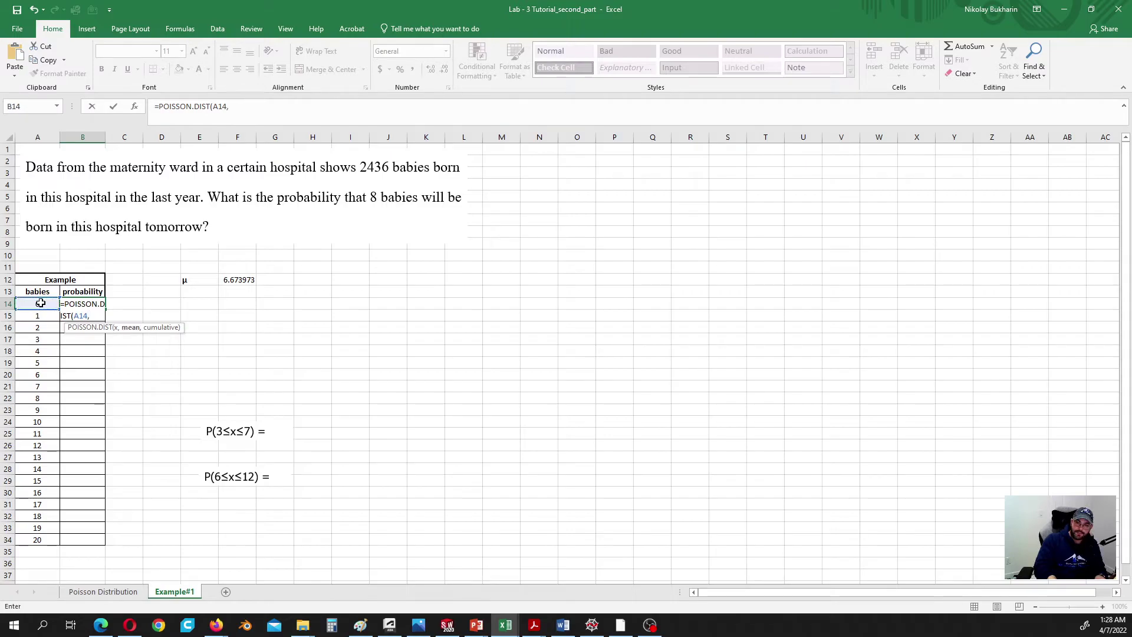
pyautogui.click(250, 280)
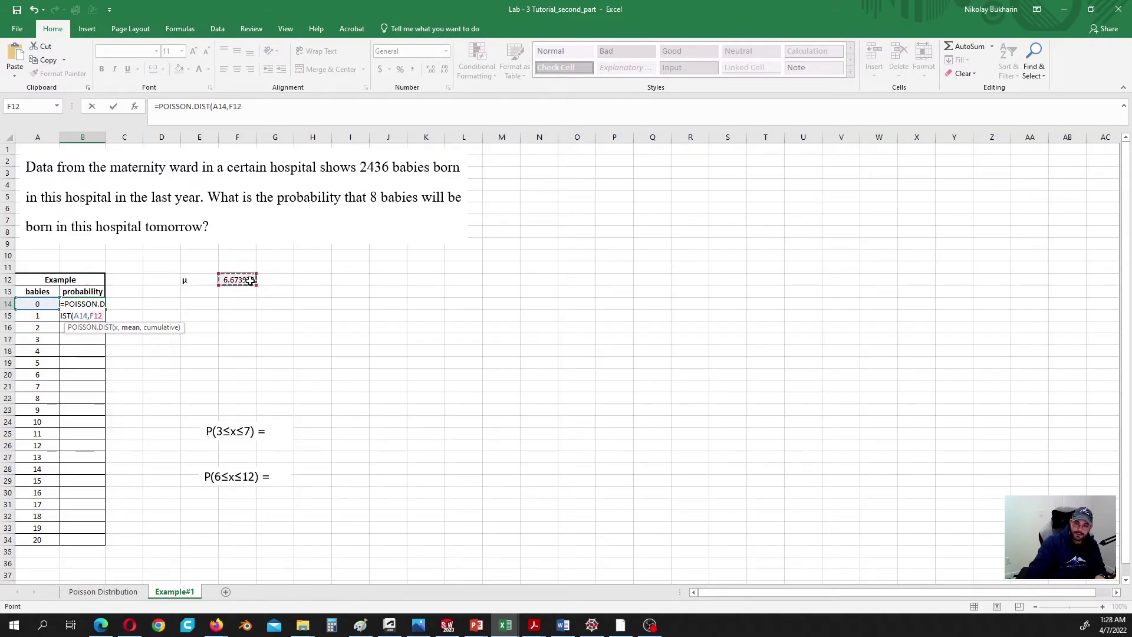
pyautogui.write(',')
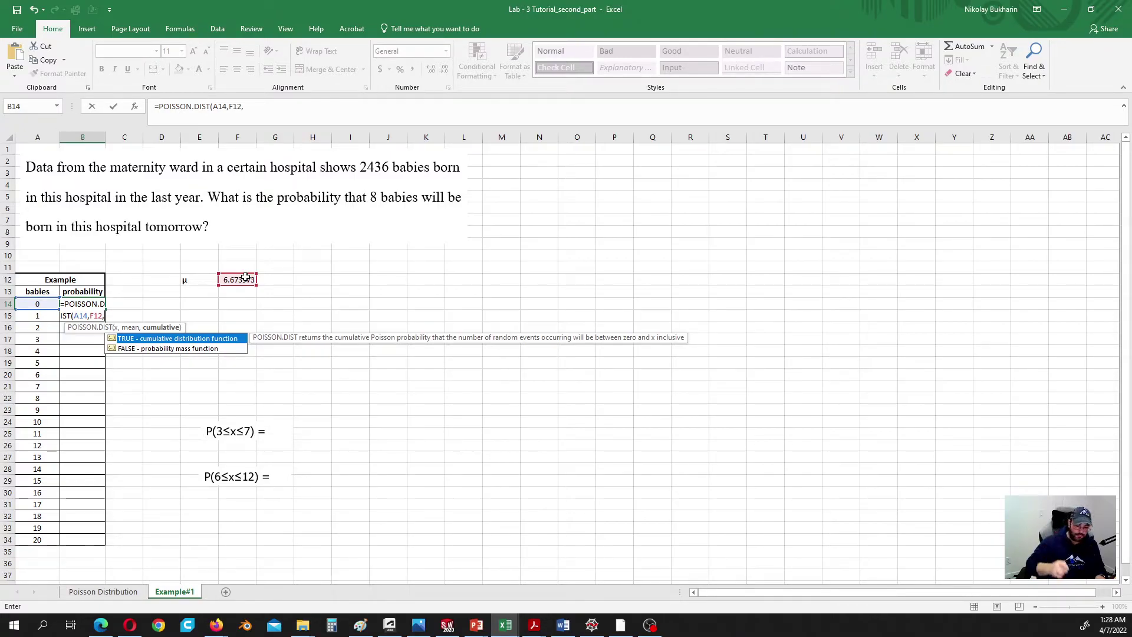
pyautogui.write('0')
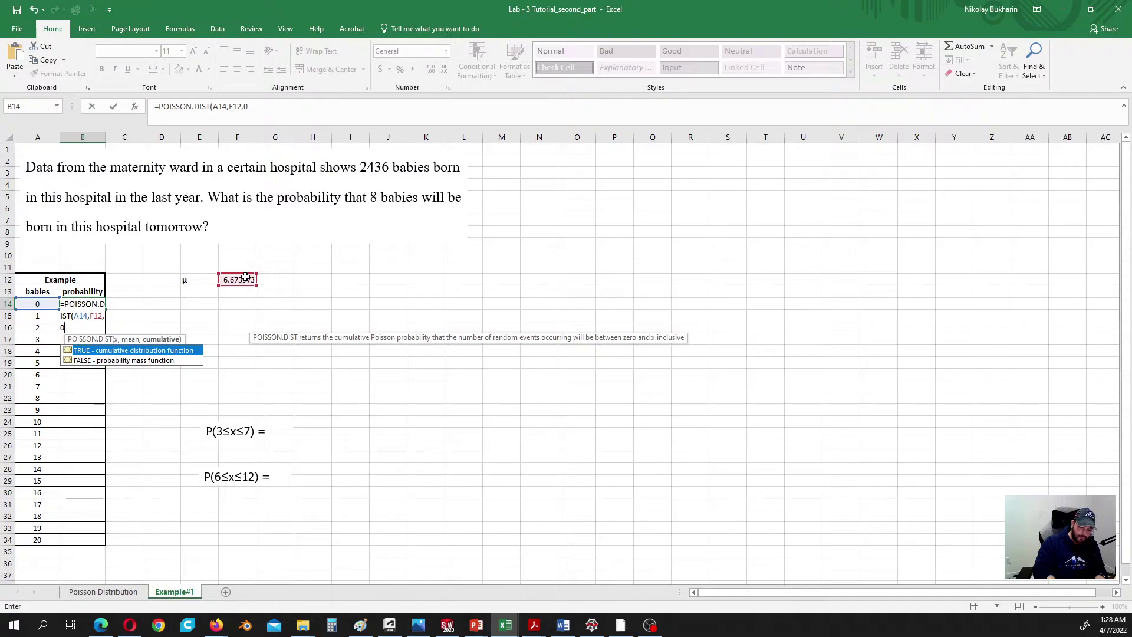
pyautogui.write(')')
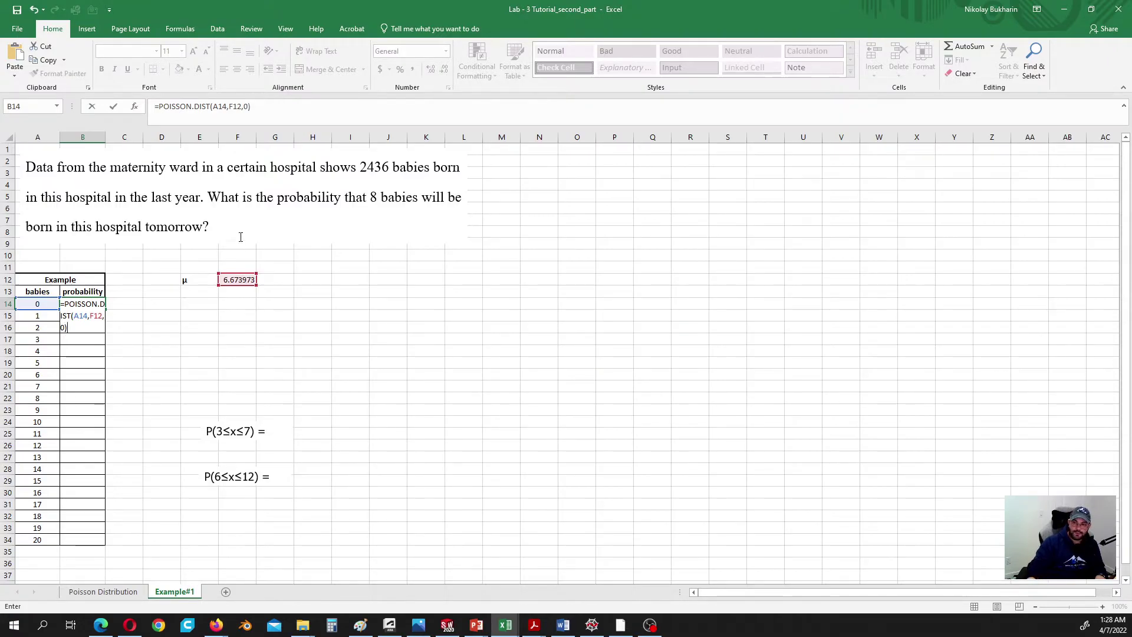
# Step: Make the mean reference absolute as $F$12 in the B14 formula and fill it down the probability column to B34
pyautogui.moveTo(229, 106); pyautogui.dragTo(243, 107)
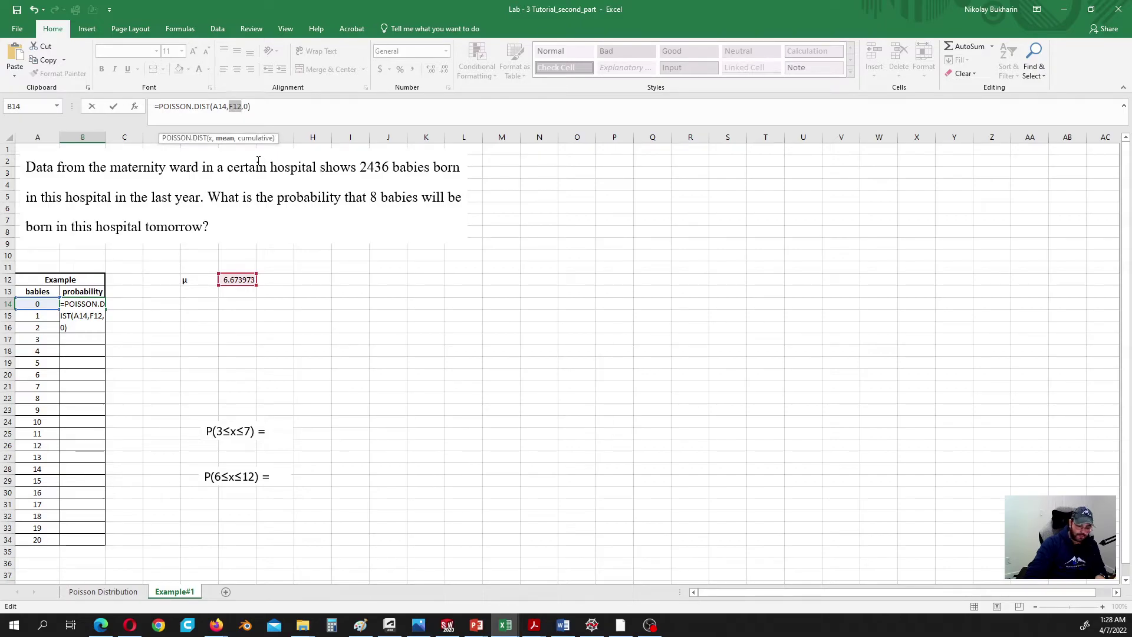
pyautogui.press('F4')
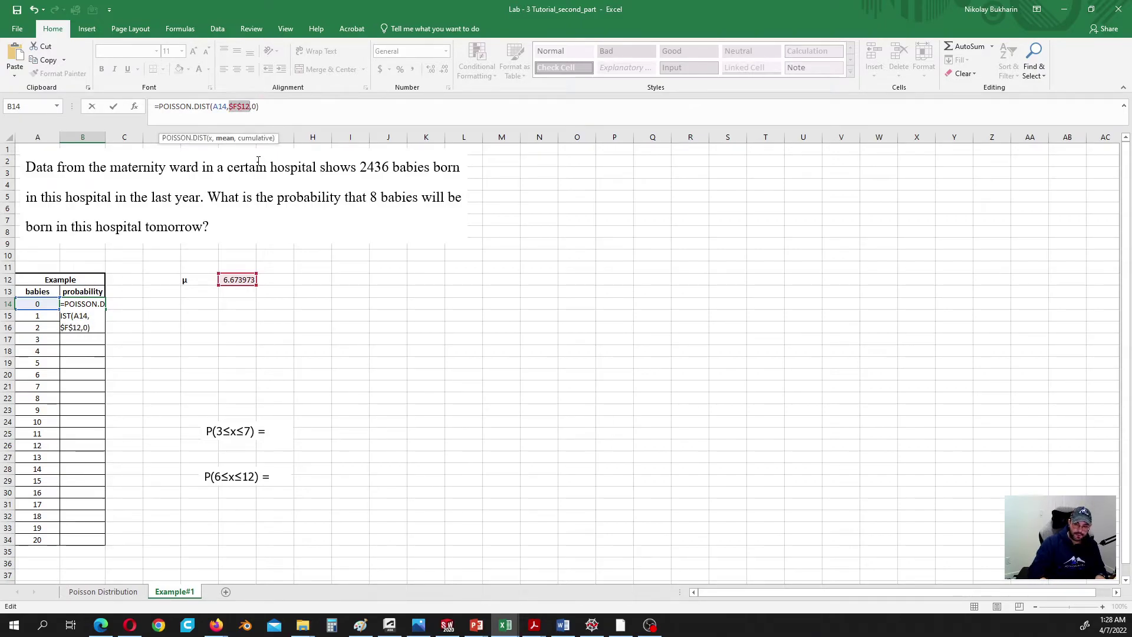
pyautogui.press('Return')
pyautogui.click(86, 304)
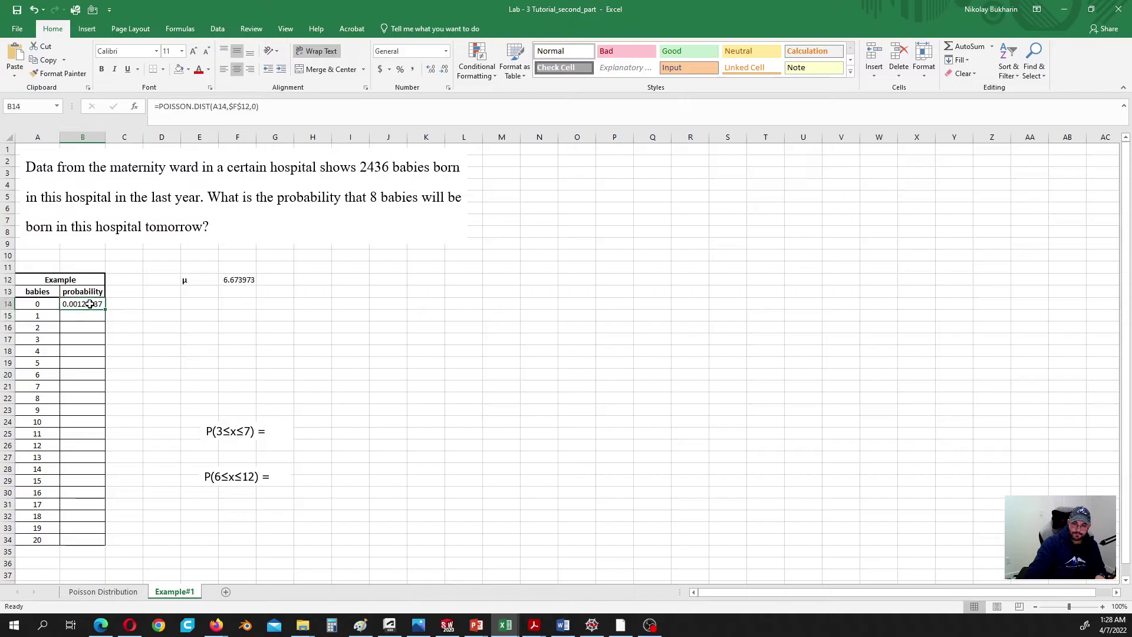
pyautogui.doubleClick(104, 307)
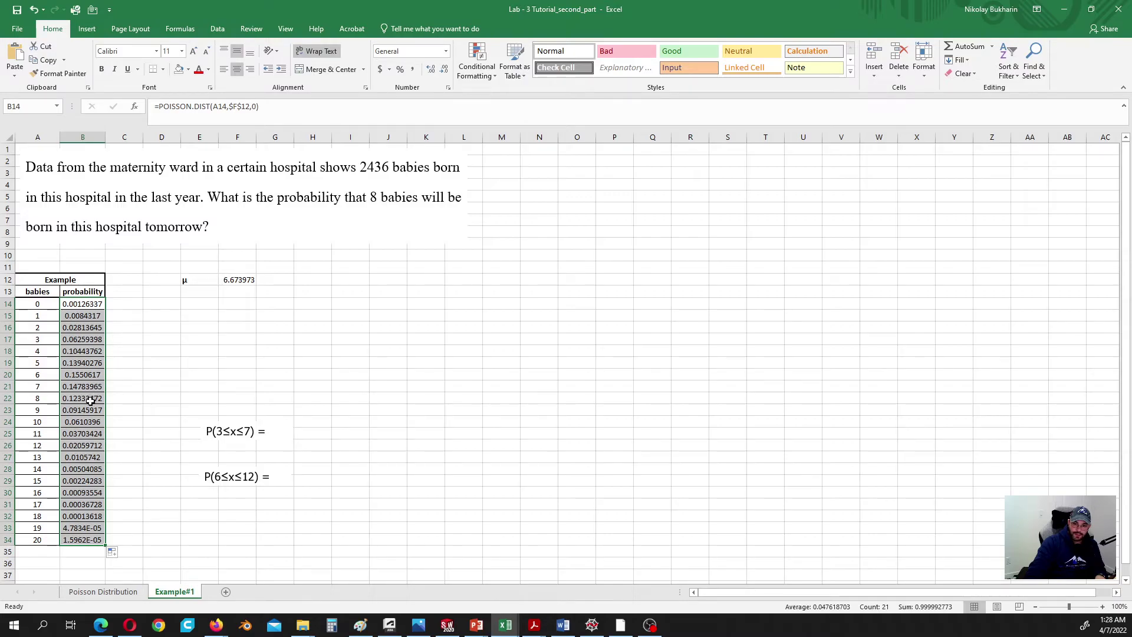
pyautogui.click(142, 394)
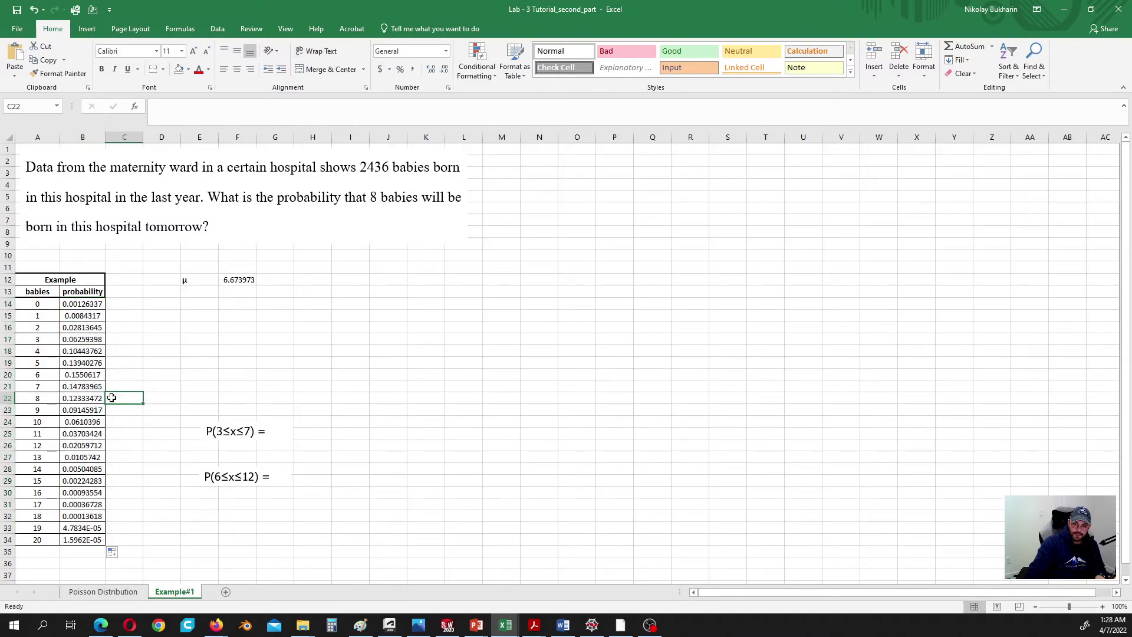
# Step: Insert a 2-D clustered column chart of the probabilities in B14:B34
pyautogui.scroll(-2, 112, 396)
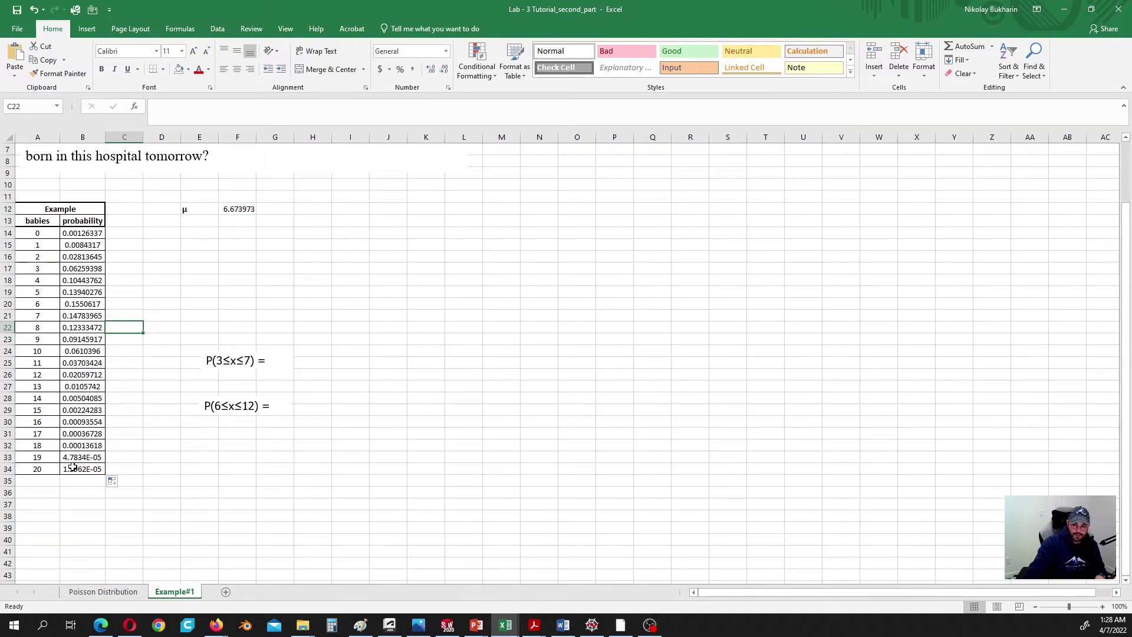
pyautogui.scroll(-2, 55, 466)
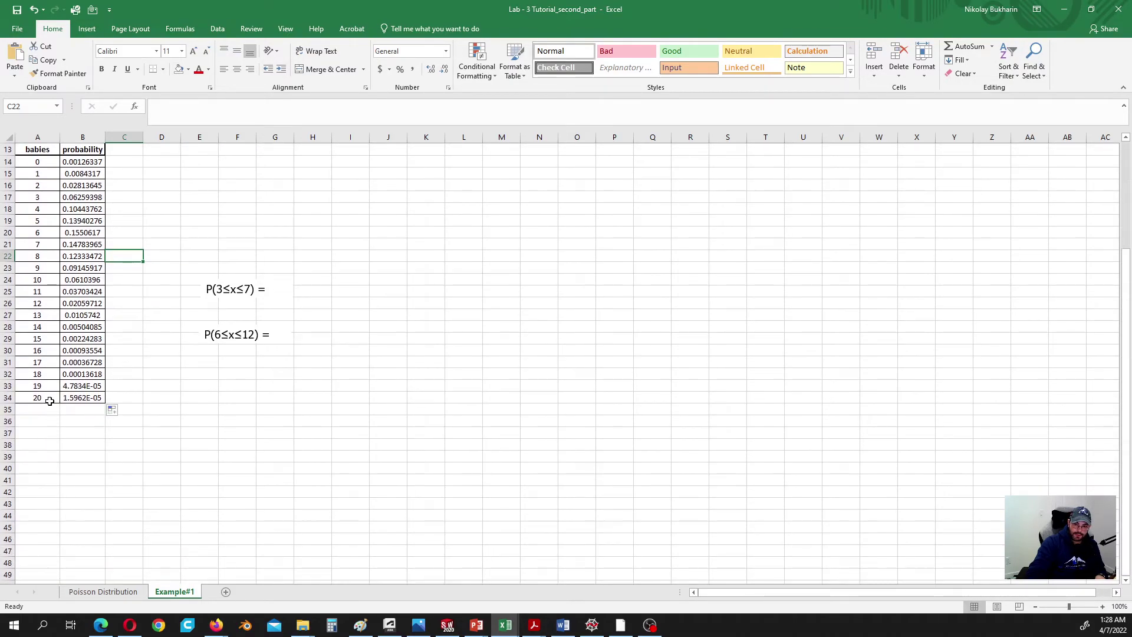
pyautogui.scroll(1, 38, 422)
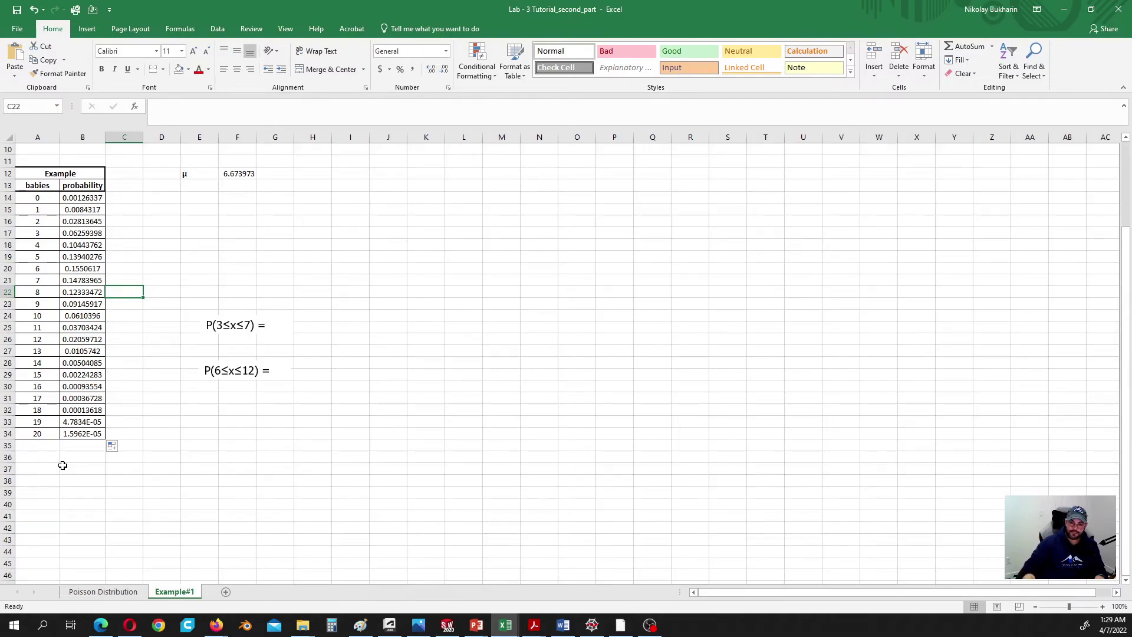
pyautogui.moveTo(79, 200); pyautogui.dragTo(82, 433)
pyautogui.scroll(3, 424, 327)
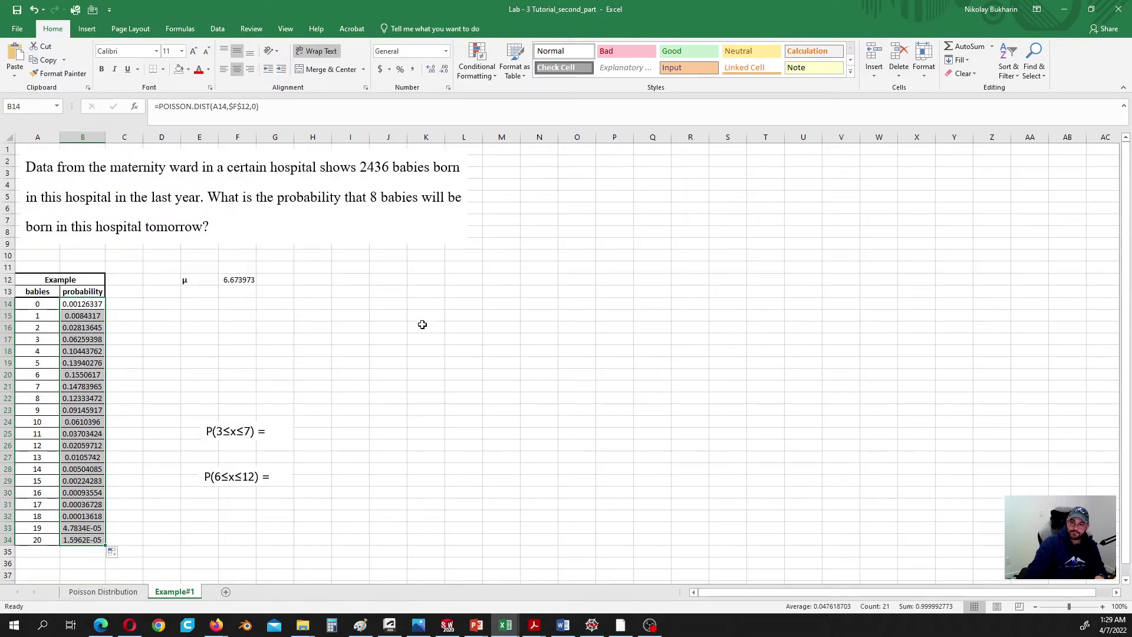
pyautogui.click(87, 29)
pyautogui.click(510, 52)
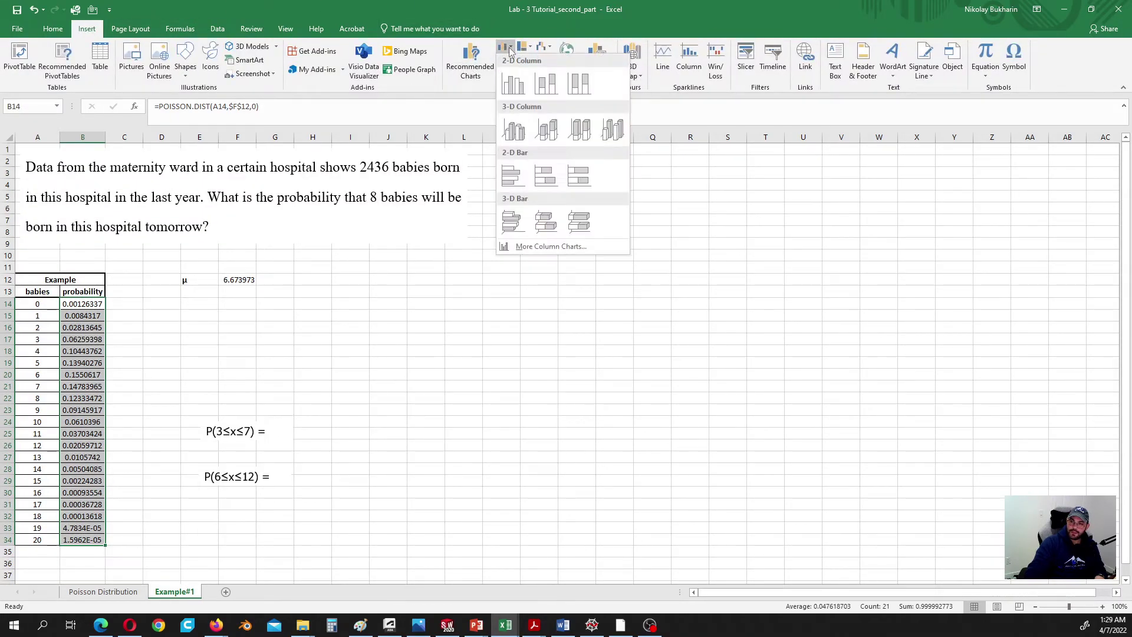
pyautogui.click(512, 90)
# Step: Delete the chart's title and move the chart just below the problem text, beside the μ value
pyautogui.click(561, 293)
pyautogui.press('Delete')
pyautogui.moveTo(601, 280); pyautogui.dragTo(446, 253)
pyautogui.click(600, 354)
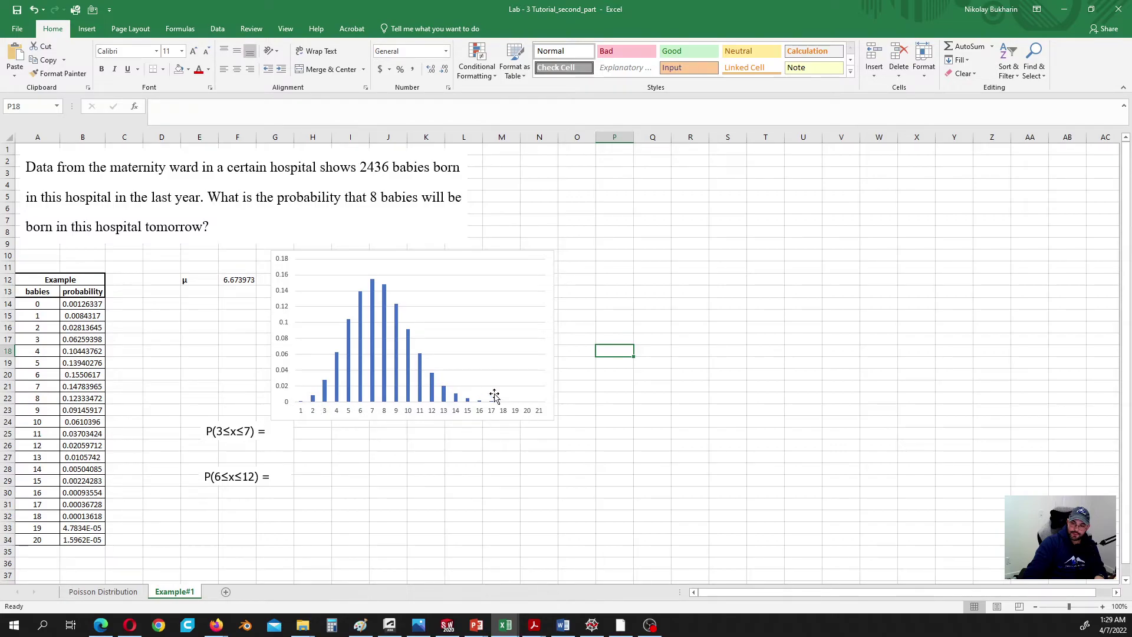
# Step: Set the chart's horizontal axis labels to the baby counts in A14:A34
pyautogui.click(458, 277)
pyautogui.rightClick(459, 277)
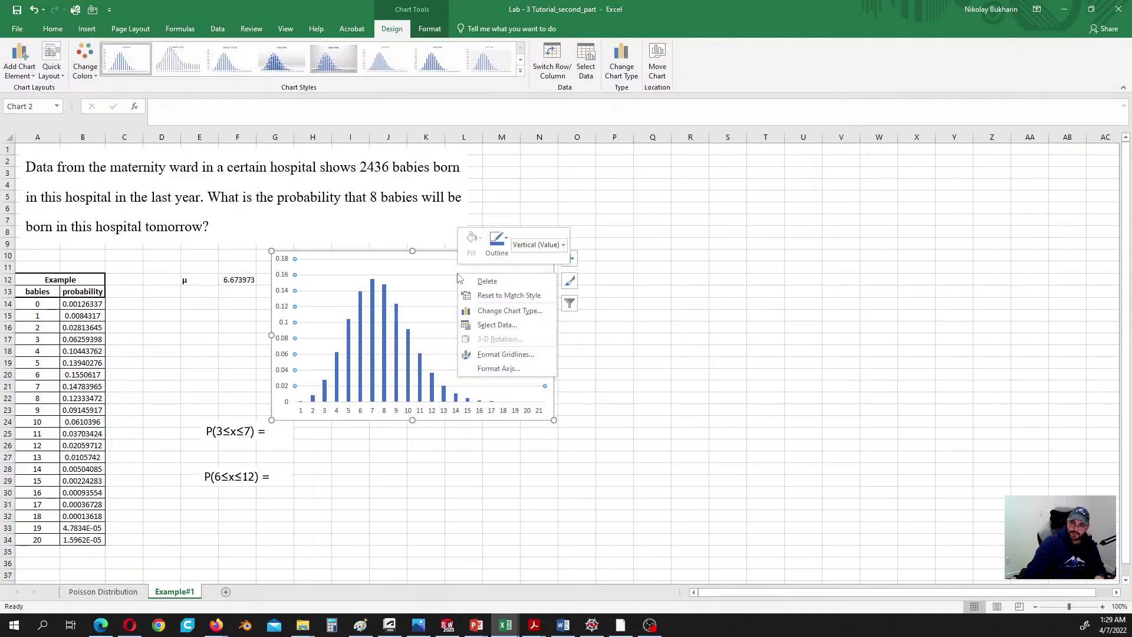
pyautogui.click(498, 325)
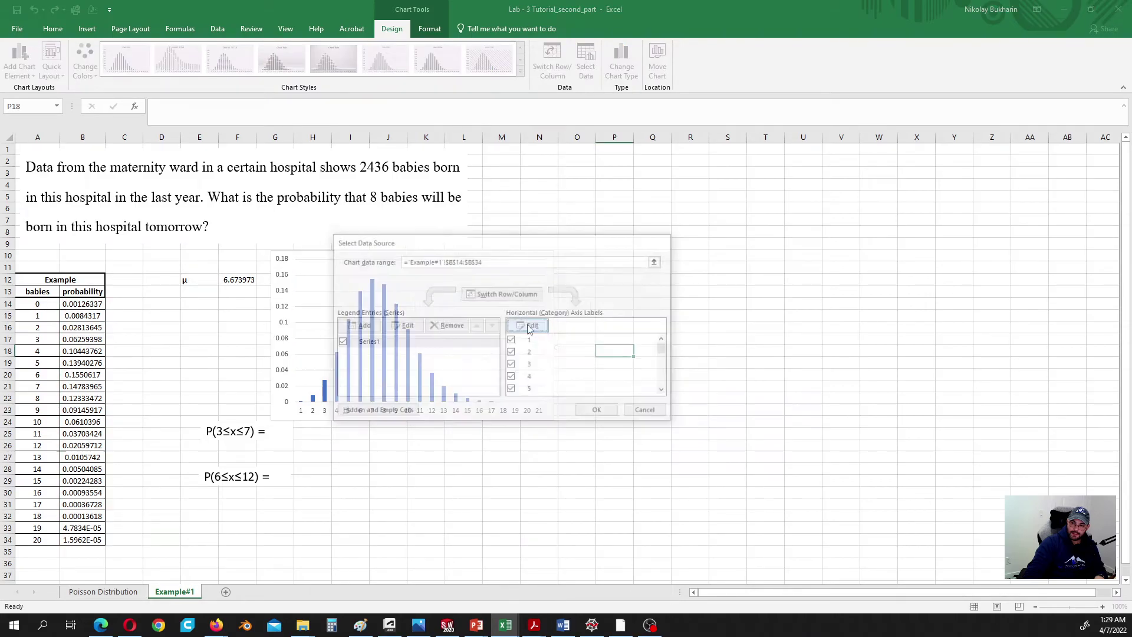
pyautogui.click(529, 326)
pyautogui.moveTo(38, 304); pyautogui.dragTo(31, 539)
pyautogui.click(513, 352)
pyautogui.click(591, 409)
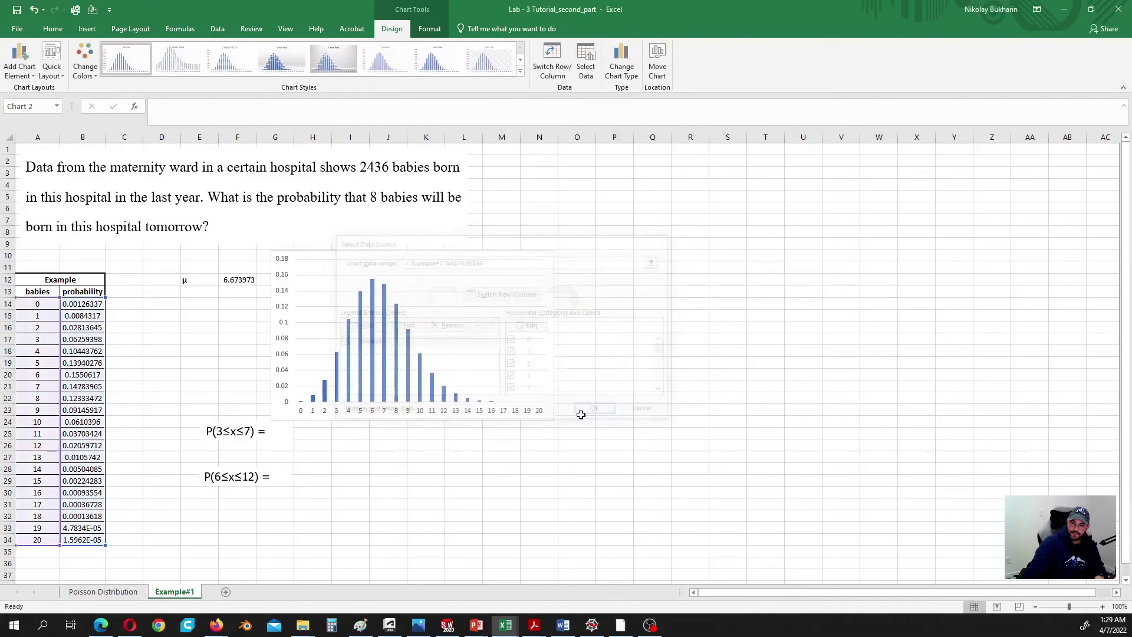
pyautogui.click(429, 467)
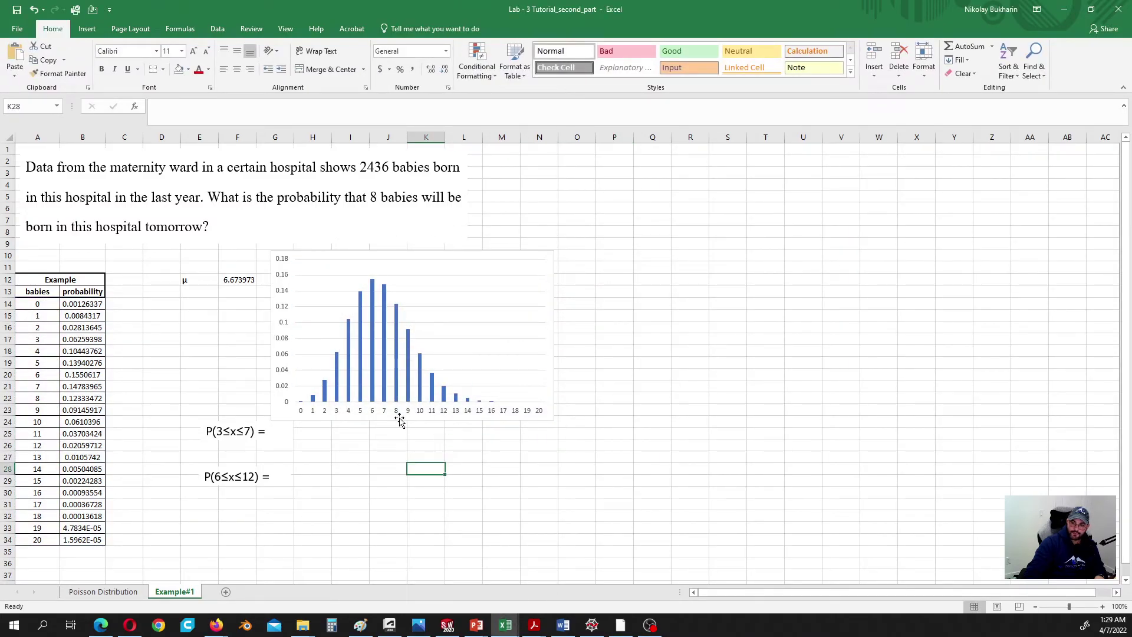
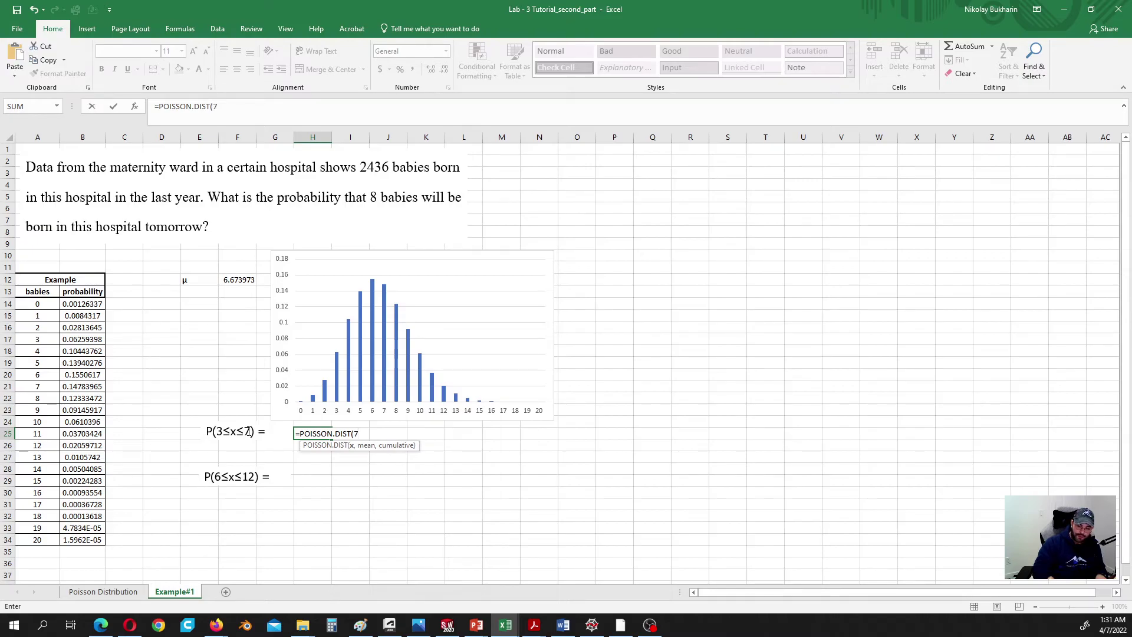
# Step: Complete the P(3≤x≤7) formula in H25 as =POISSON.DIST(7,F12,1)-POISSON.DIST(2,F12,1)
pyautogui.write(',')
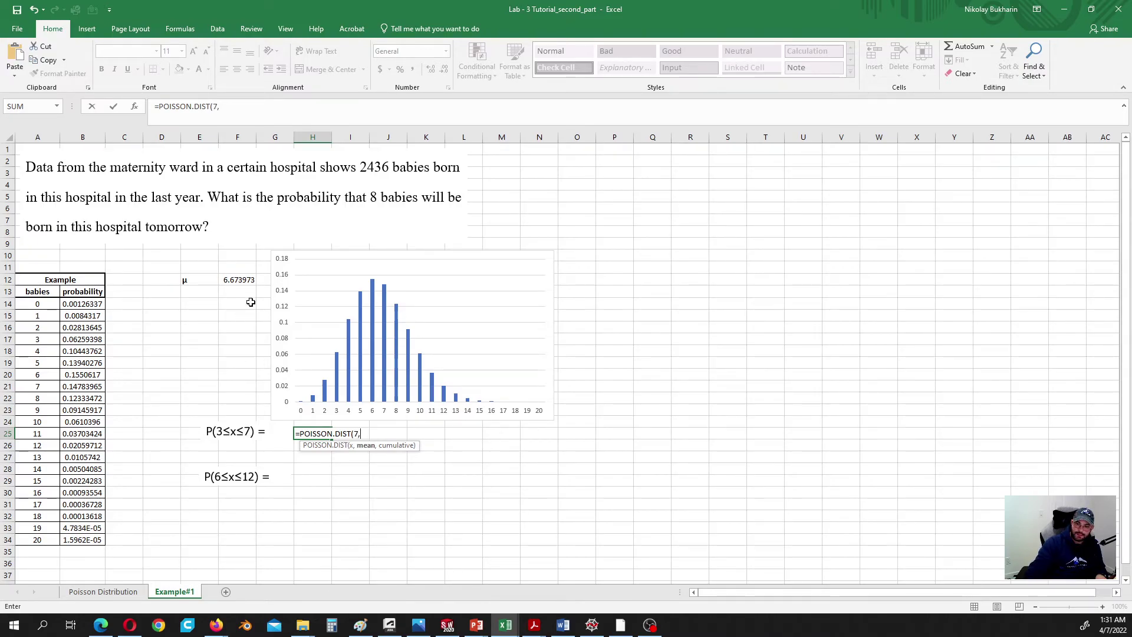
pyautogui.click(235, 281)
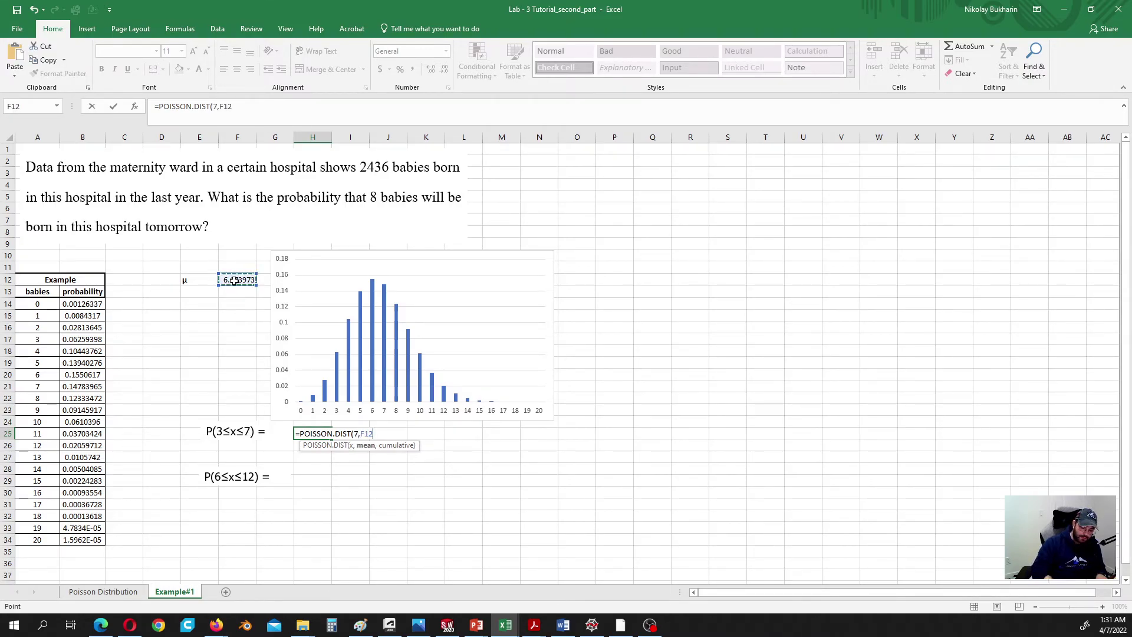
pyautogui.write(',1)')
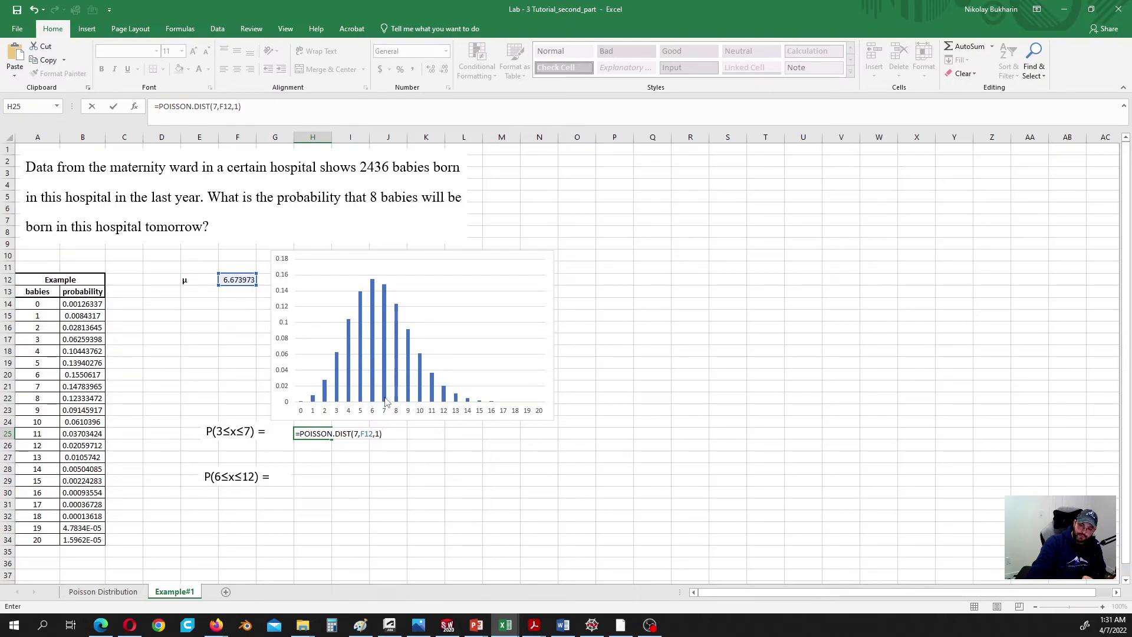
pyautogui.moveTo(386, 401)
pyautogui.moveTo(340, 396)
pyautogui.write('-')
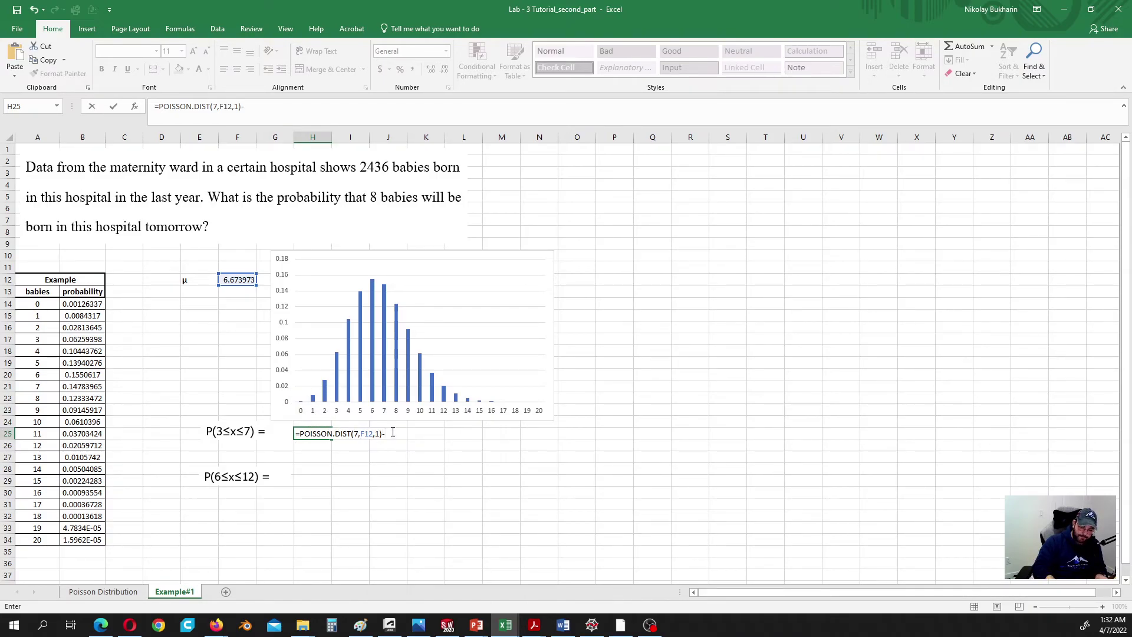
pyautogui.write('poi')
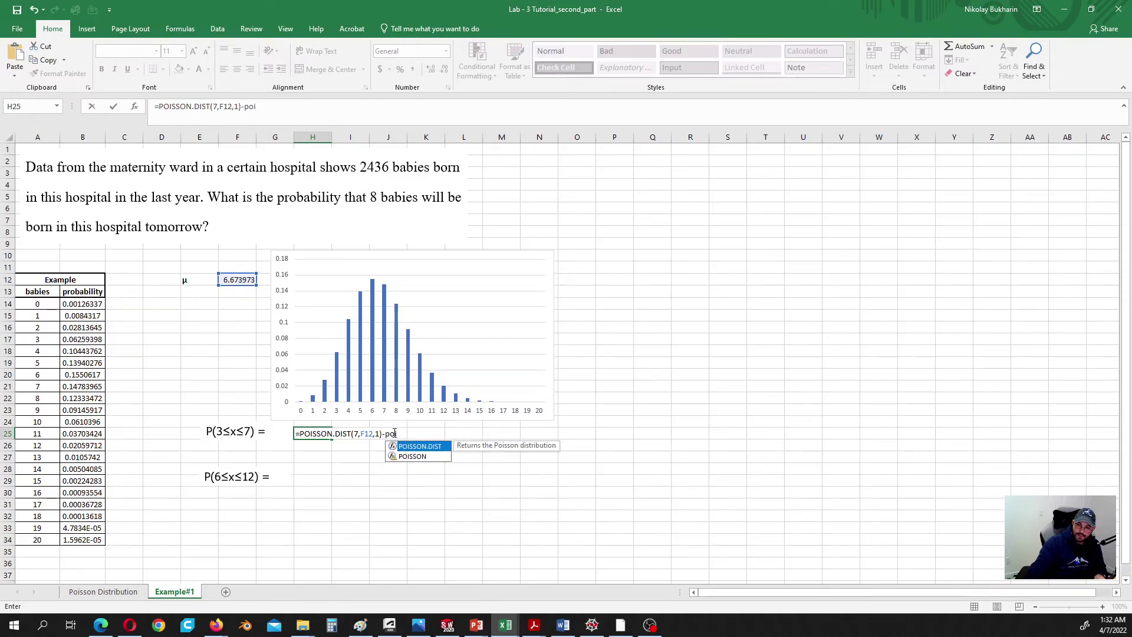
pyautogui.doubleClick(403, 448)
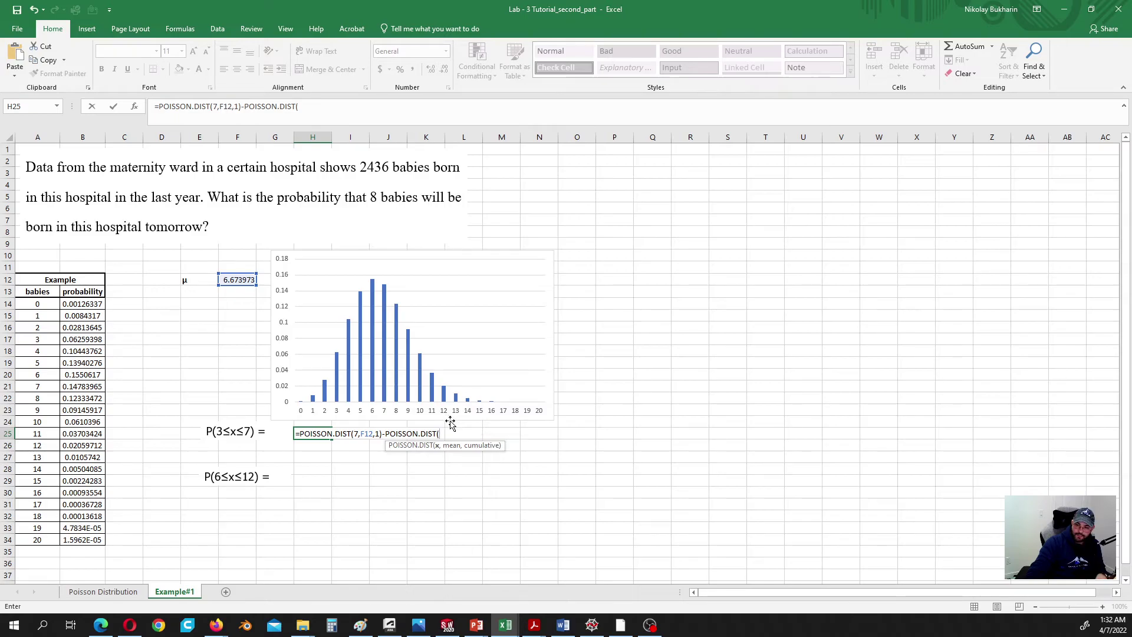
pyautogui.write('2,')
pyautogui.click(234, 279)
pyautogui.write(',1)')
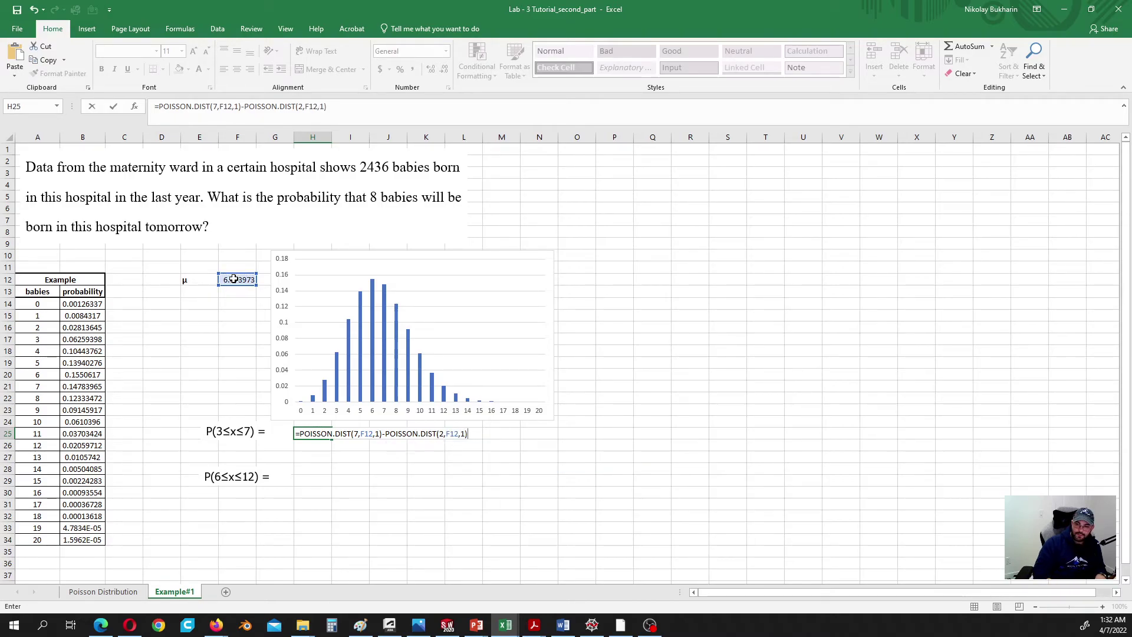
pyautogui.press('Return')
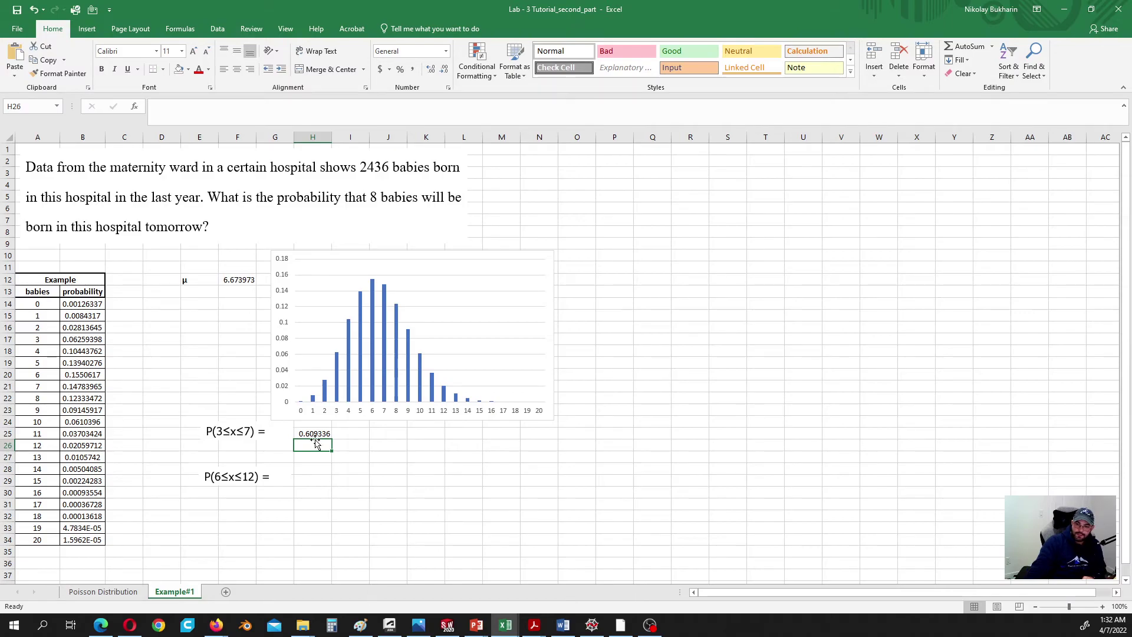
# Step: Cross-check P(3≤x≤7) in J25 by summing the tabulated probabilities for 3 to 7 babies with =SUM(B17:B21)
pyautogui.click(384, 434)
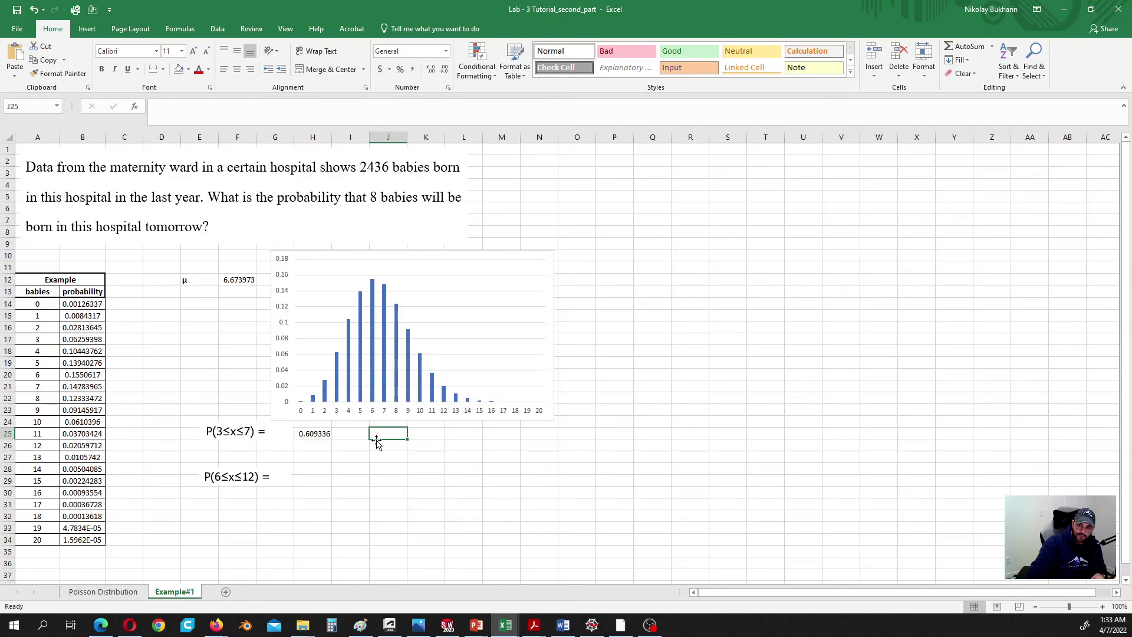
pyautogui.write('=')
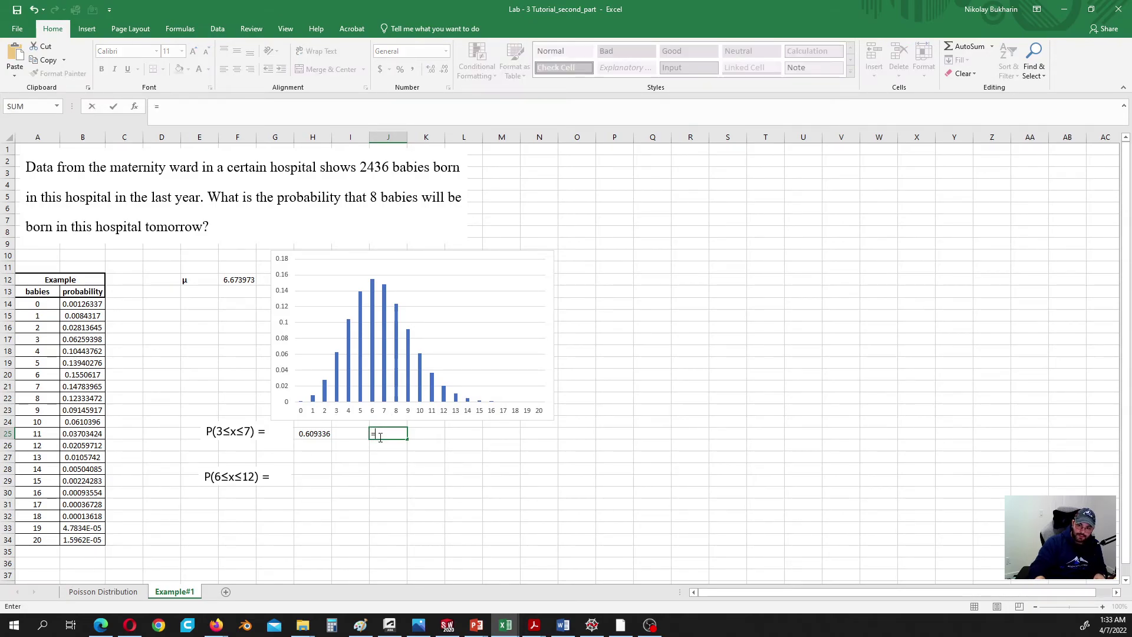
pyautogui.write('sum')
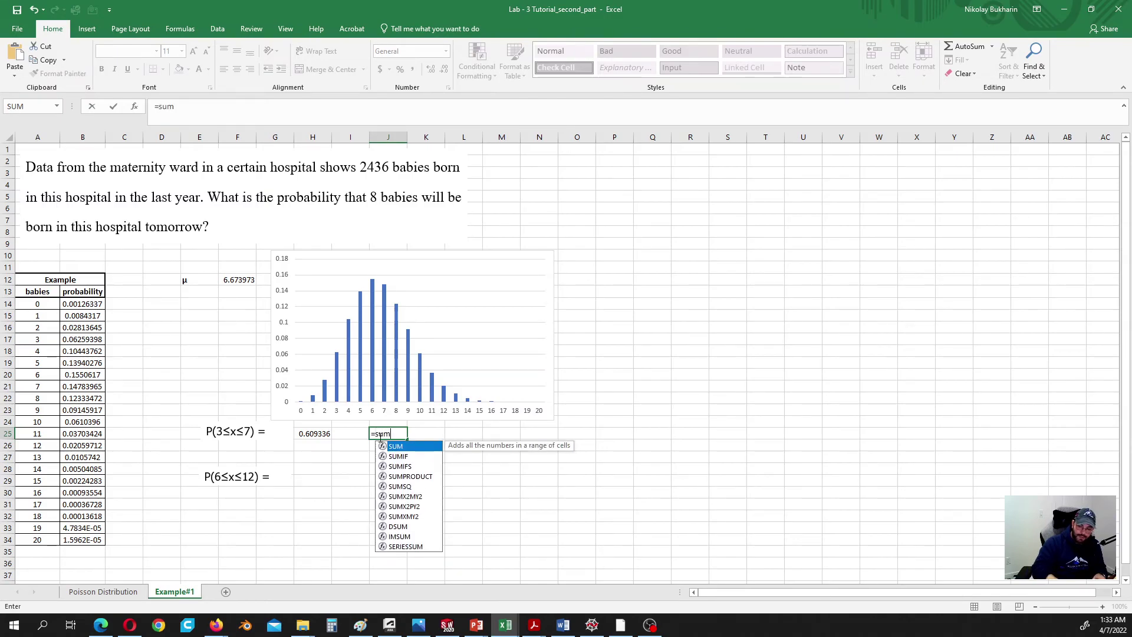
pyautogui.doubleClick(410, 447)
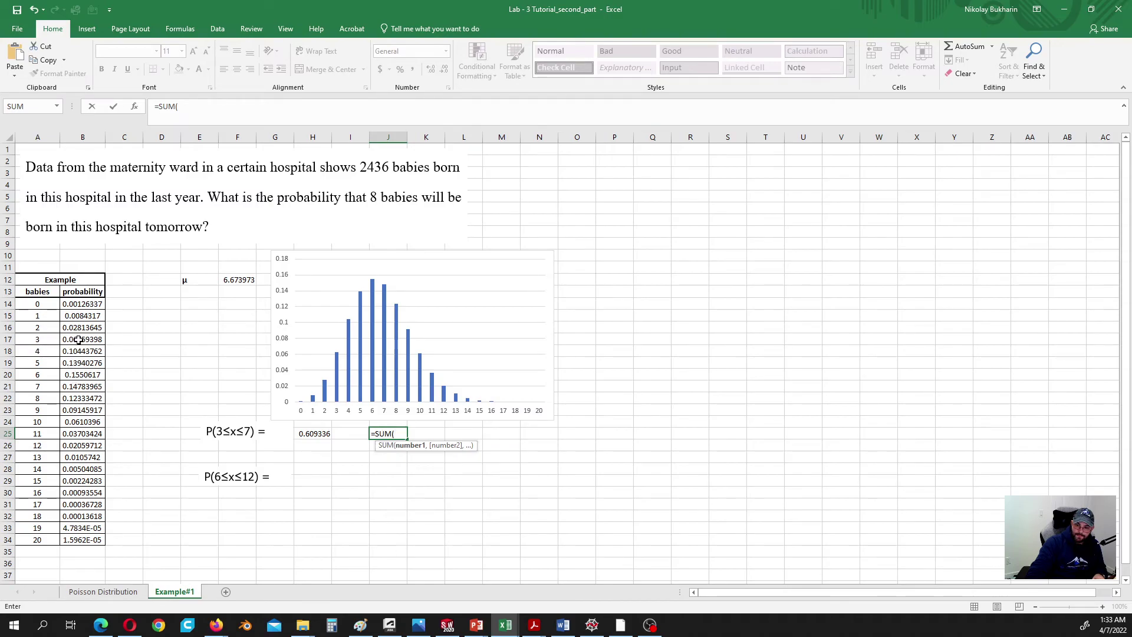
pyautogui.moveTo(79, 339); pyautogui.dragTo(77, 382)
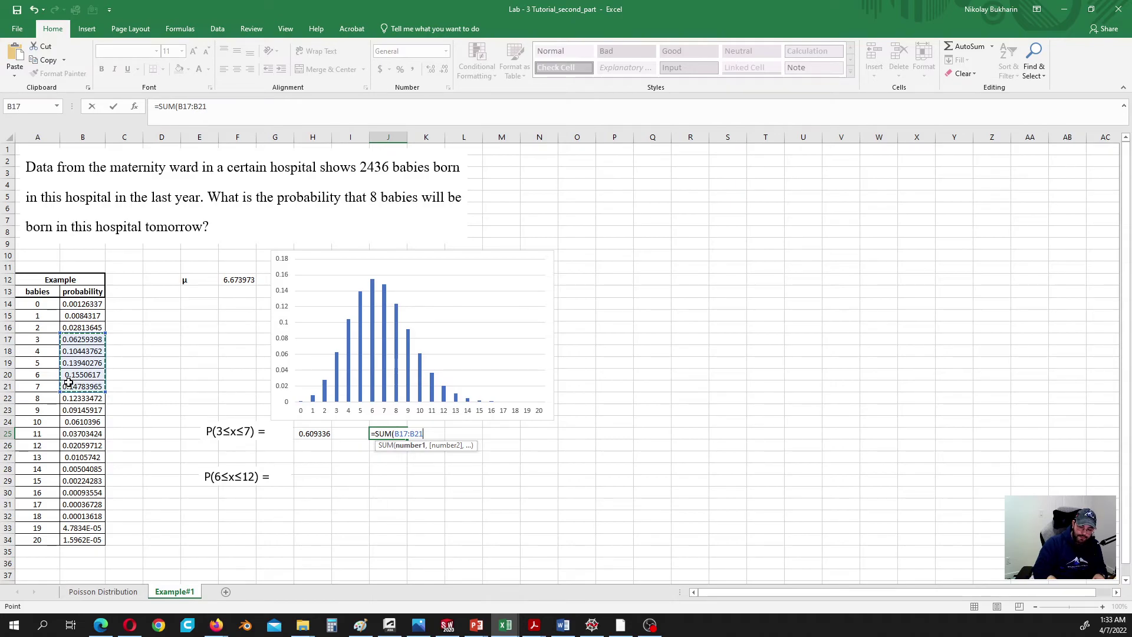
pyautogui.write(')')
pyautogui.press('Return')
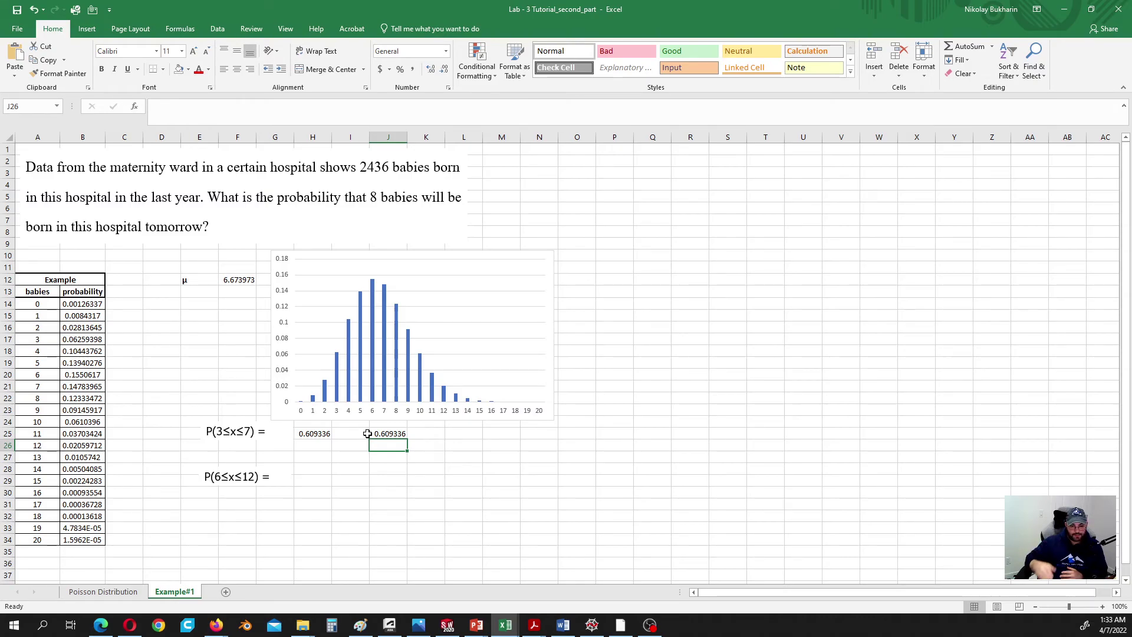
# Step: Calculate P(6≤x≤12) in H29 with the formula =POISSON.DIST(12,F12,1)-POISSON.DIST(5,F12,1)
pyautogui.click(317, 481)
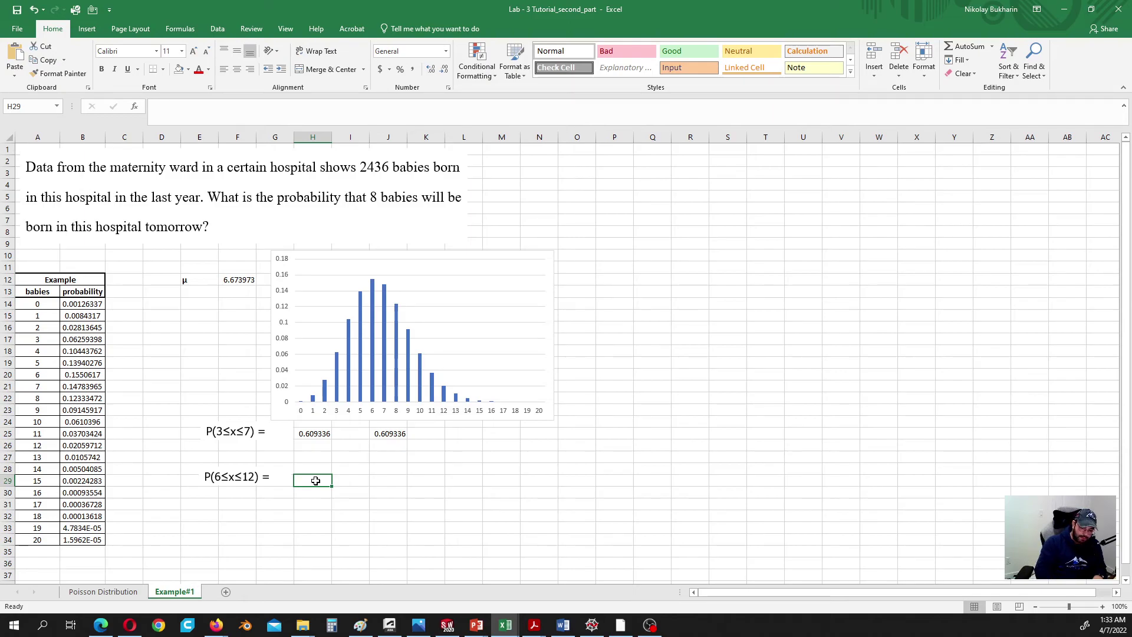
pyautogui.write('=')
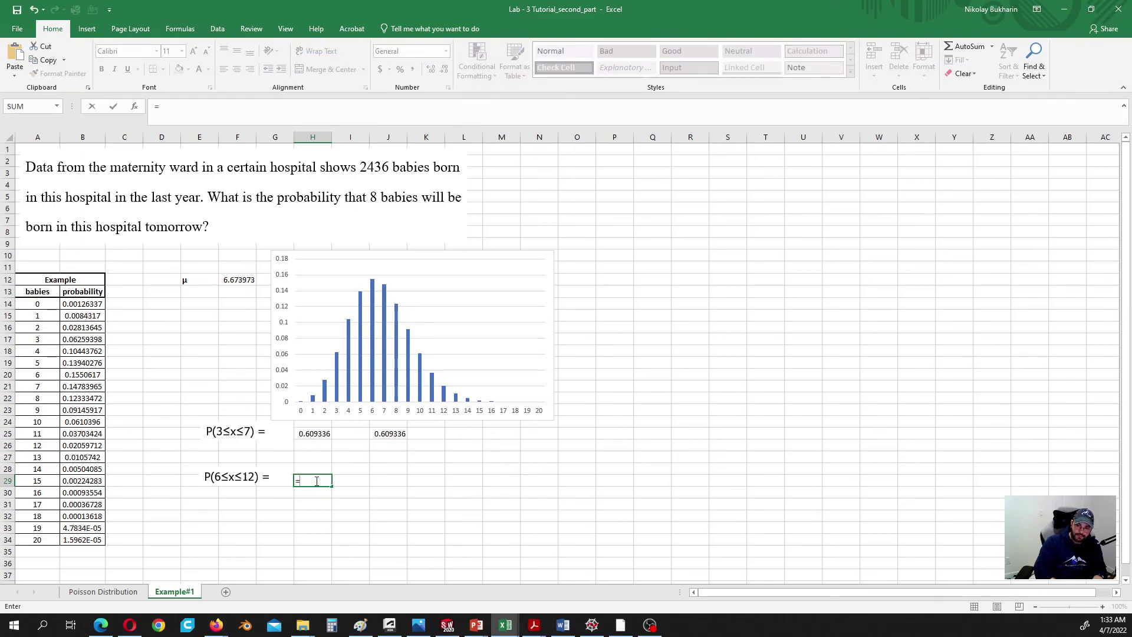
pyautogui.write('poi')
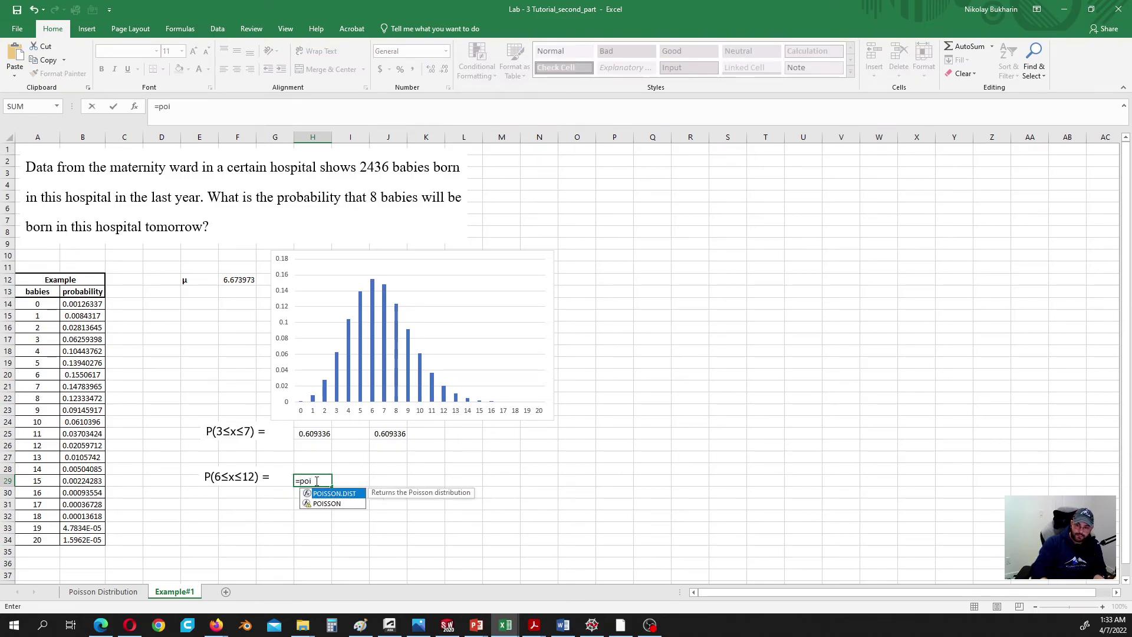
pyautogui.doubleClick(334, 495)
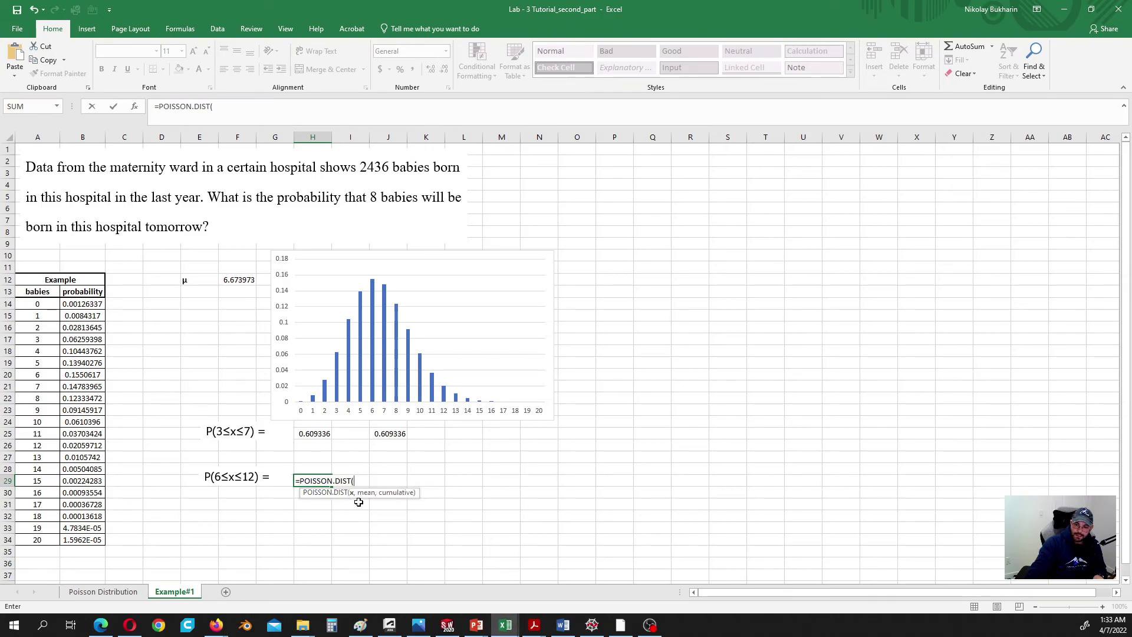
pyautogui.write('12,')
pyautogui.click(240, 279)
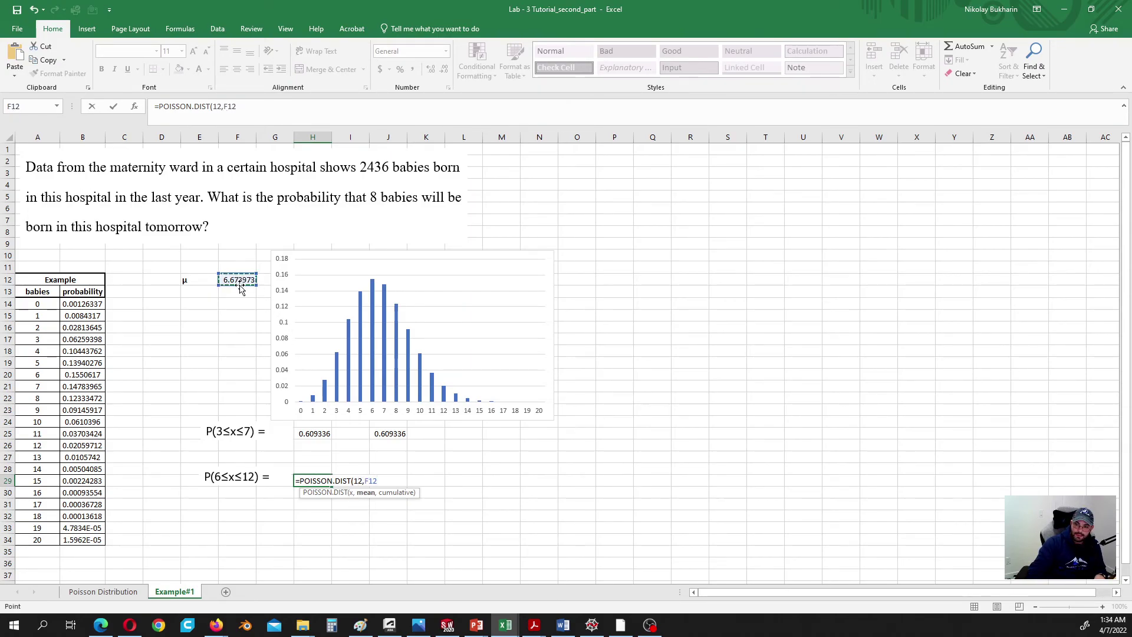
pyautogui.write(',1)-')
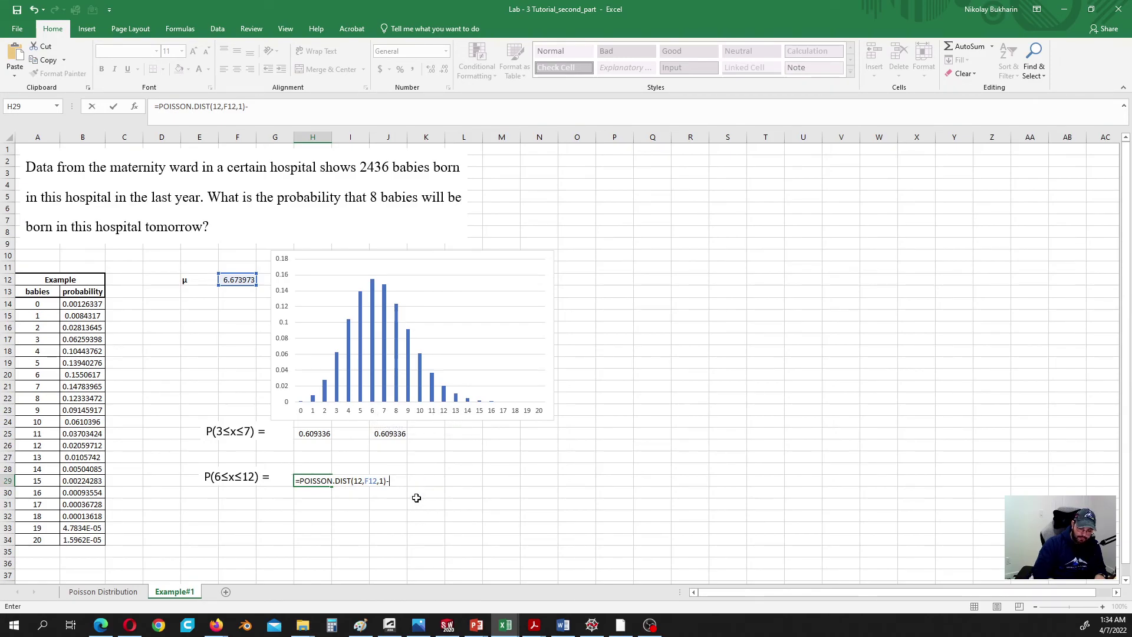
pyautogui.write('poi')
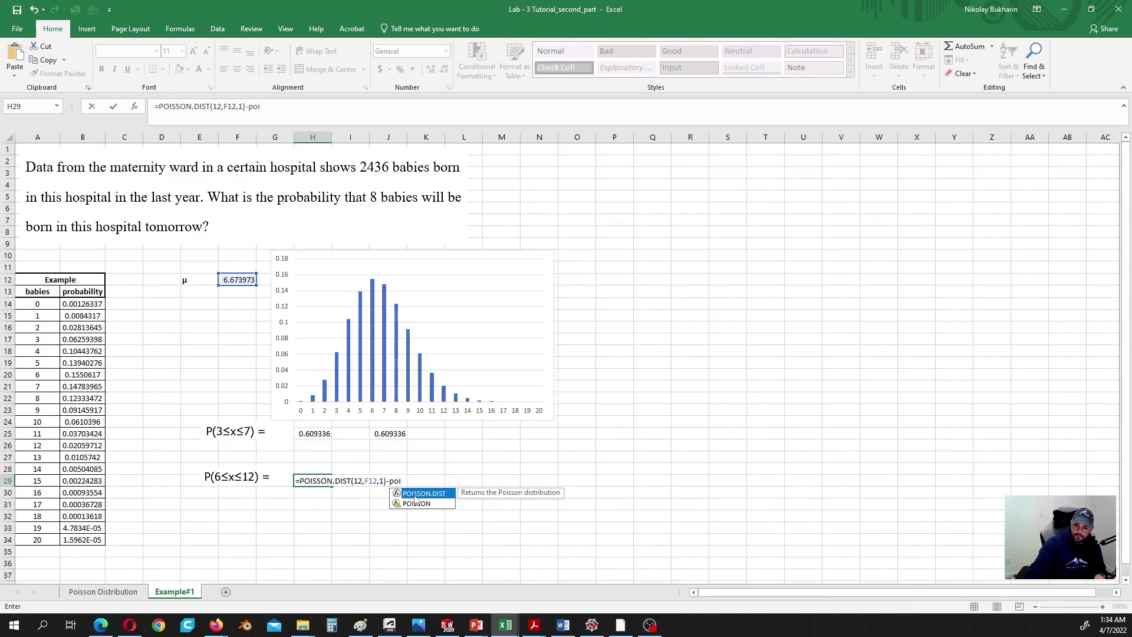
pyautogui.doubleClick(416, 494)
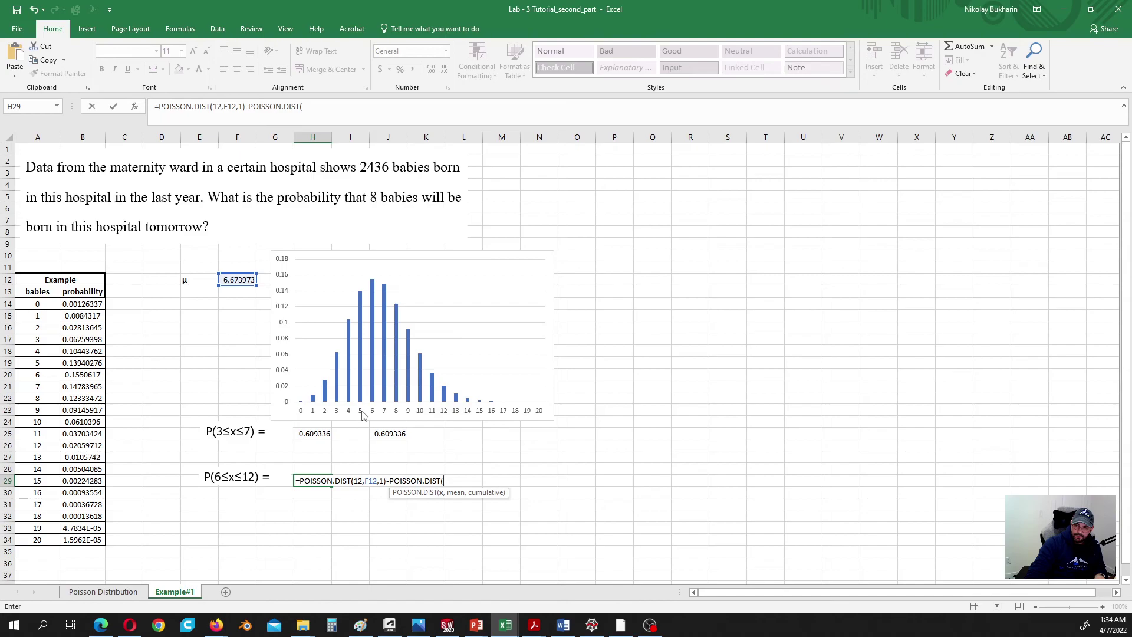
pyautogui.write('5')
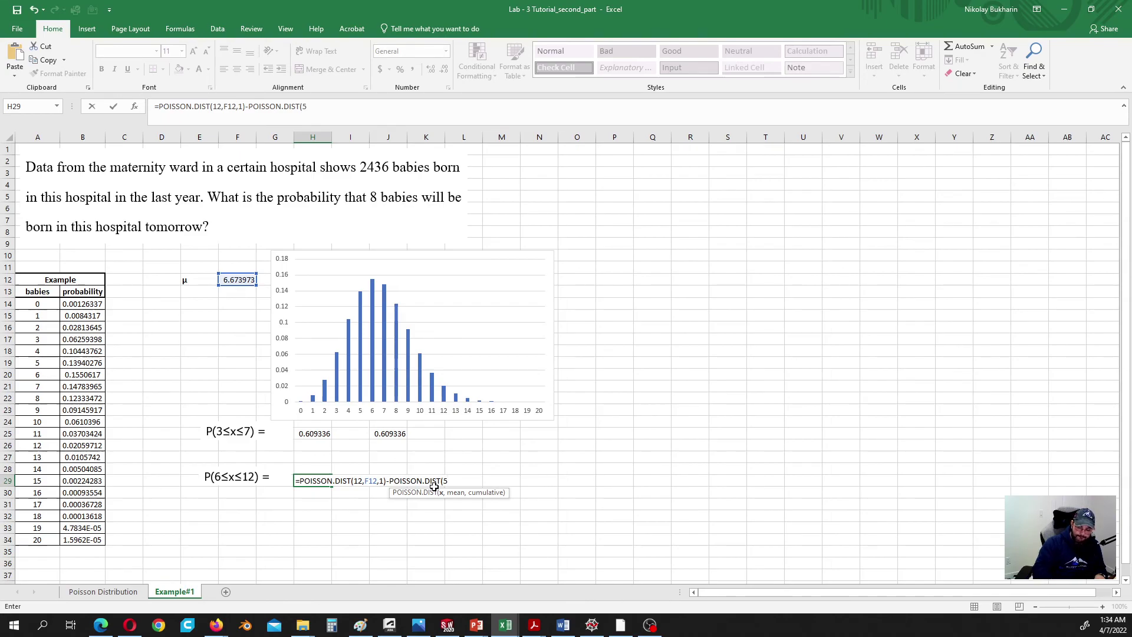
pyautogui.write(',')
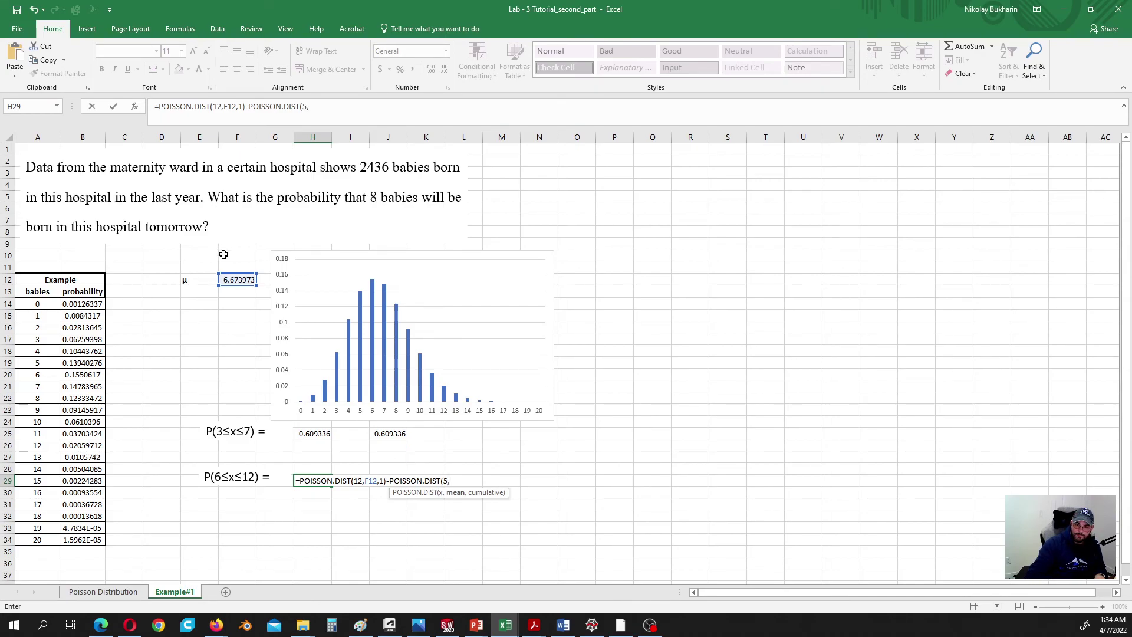
pyautogui.click(237, 279)
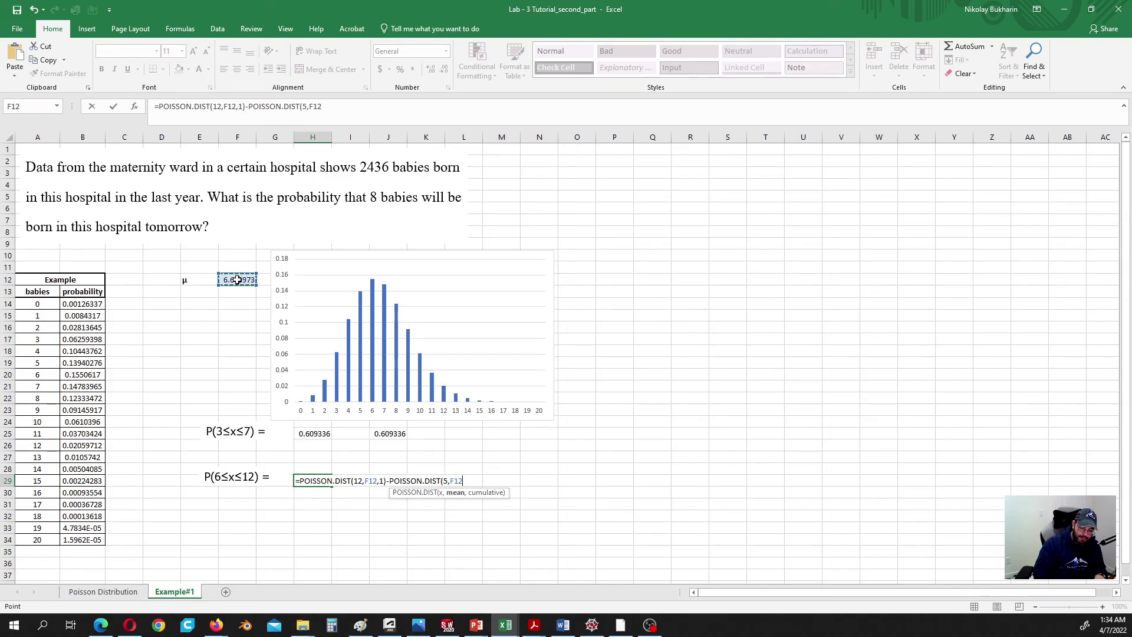
pyautogui.write(',1)')
pyautogui.press('Return')
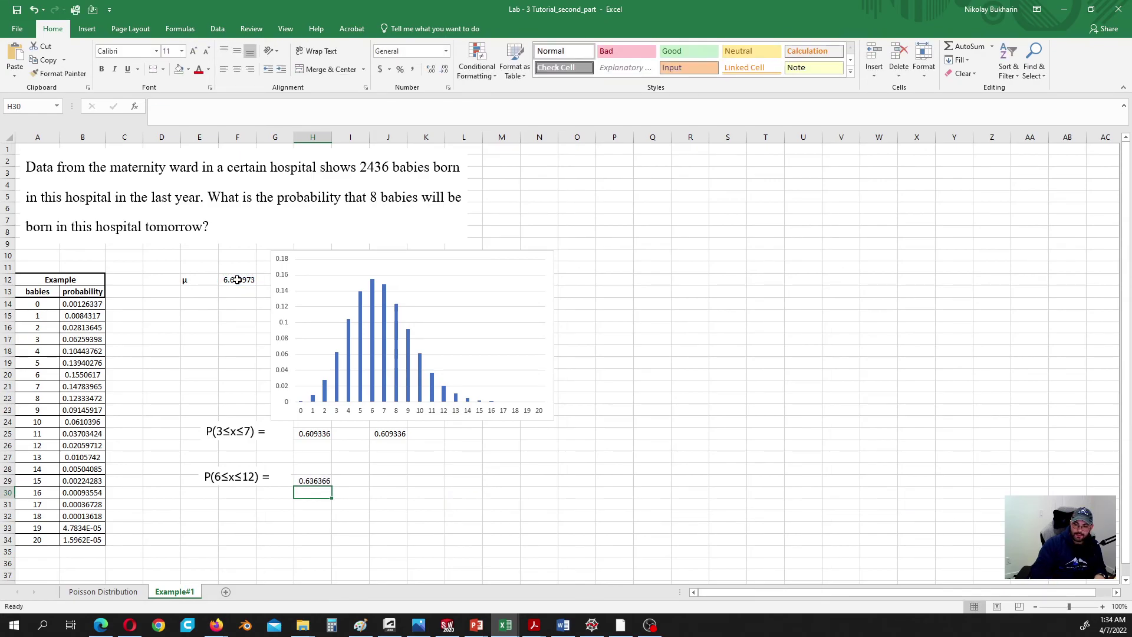
# Step: Cross-check P(6≤x≤12) in J29 by summing the tabulated probabilities for 6 to 12 babies with =SUM(B20:B26)
pyautogui.click(388, 482)
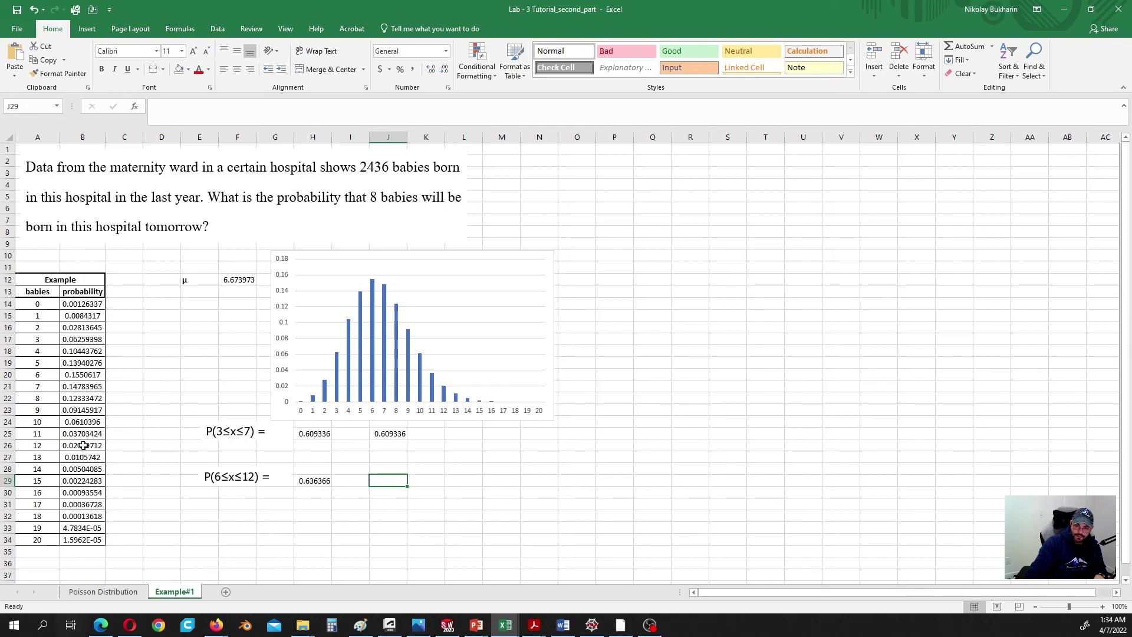
pyautogui.write('=sum')
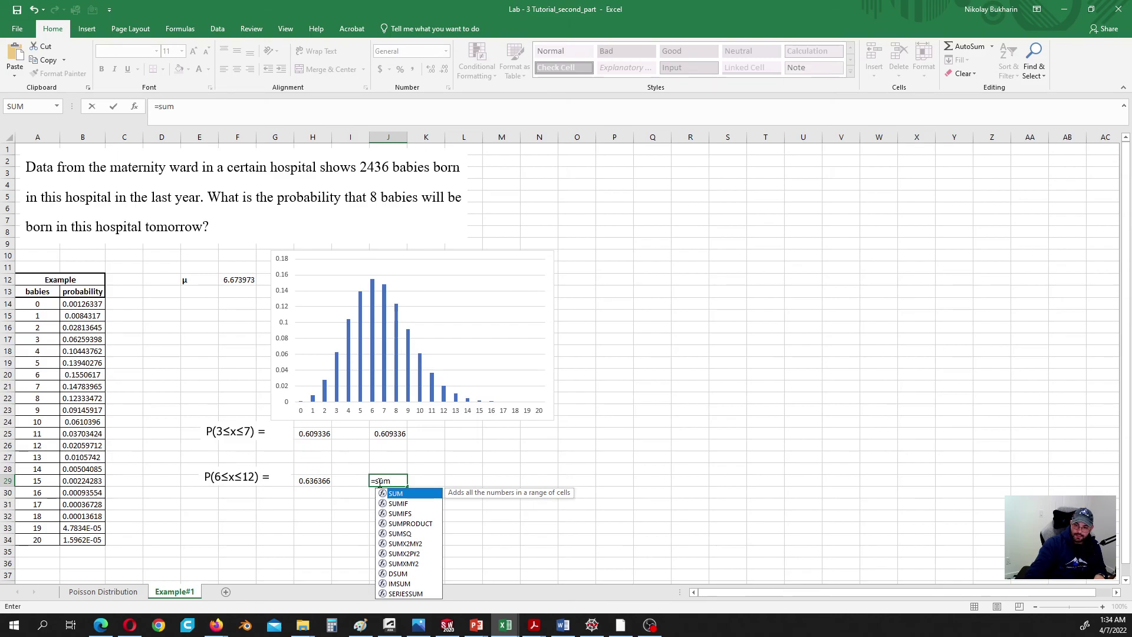
pyautogui.doubleClick(400, 495)
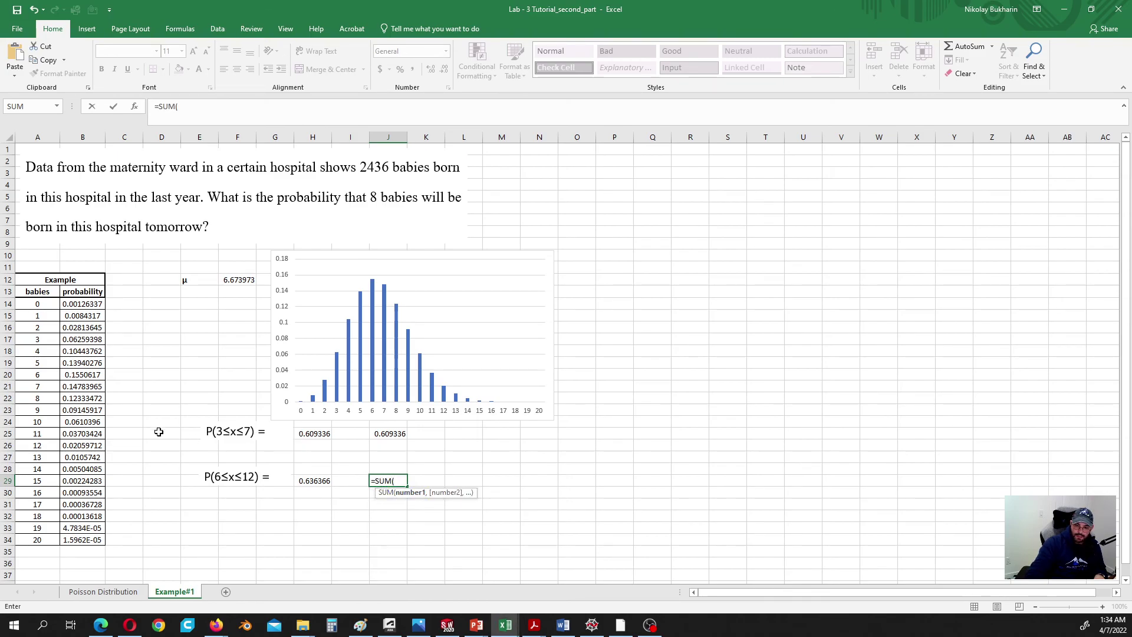
pyautogui.click(81, 377)
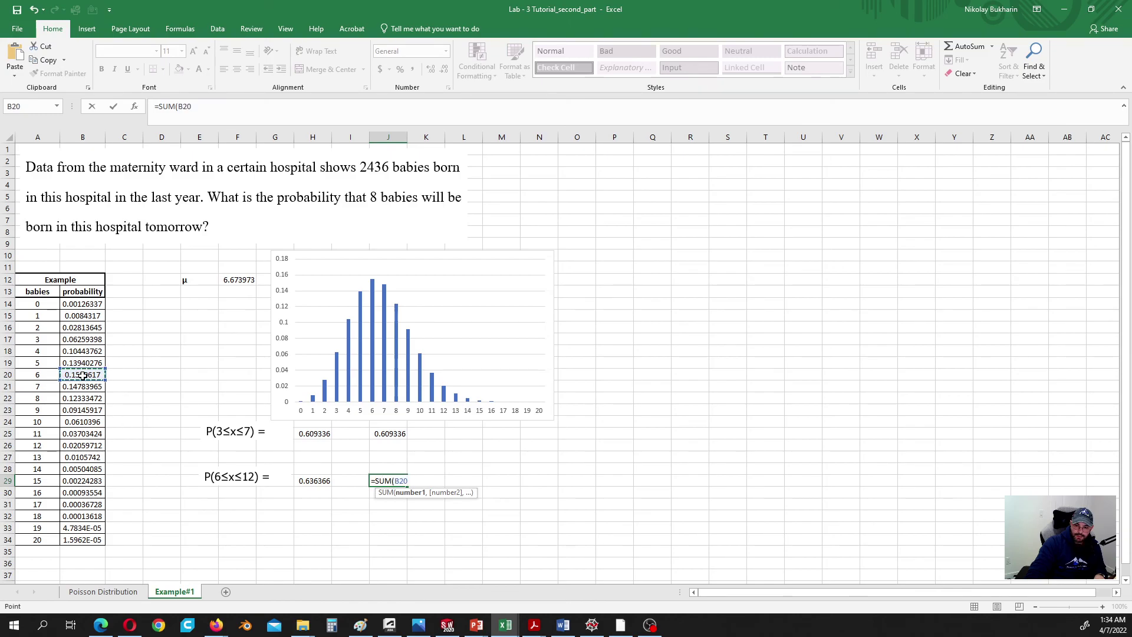
pyautogui.moveTo(83, 376); pyautogui.dragTo(87, 445)
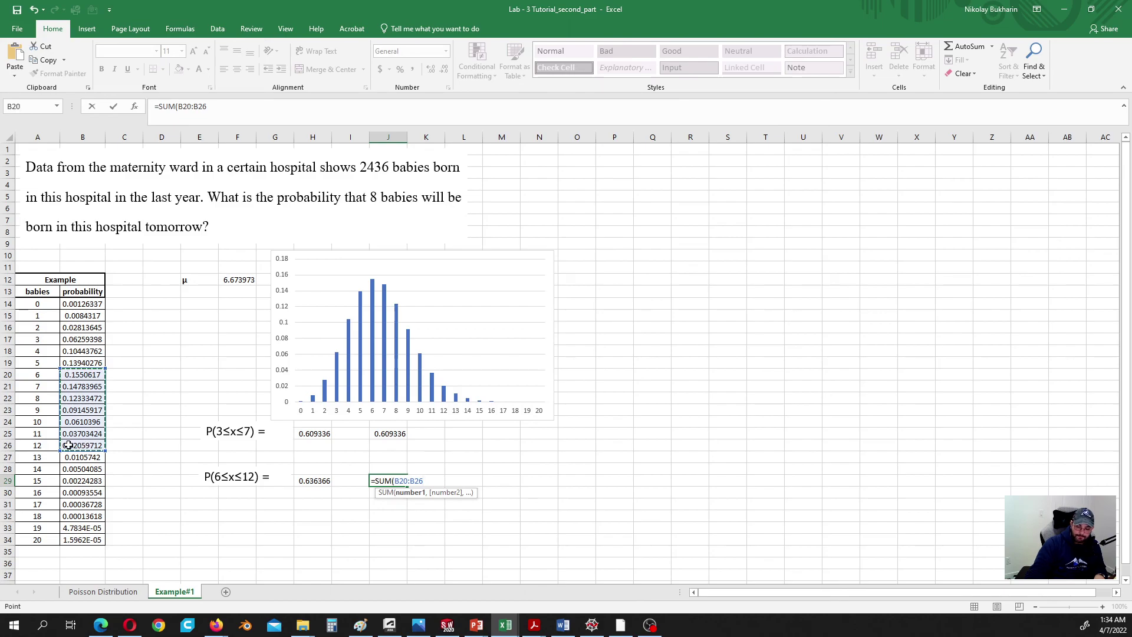
pyautogui.write(')')
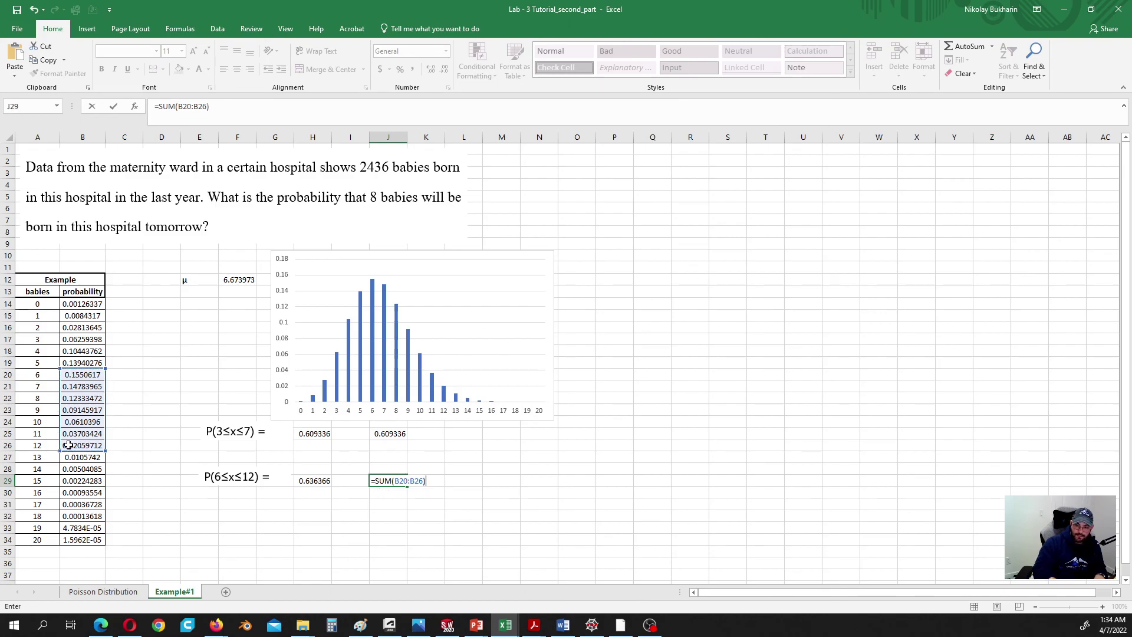
pyautogui.press('Return')
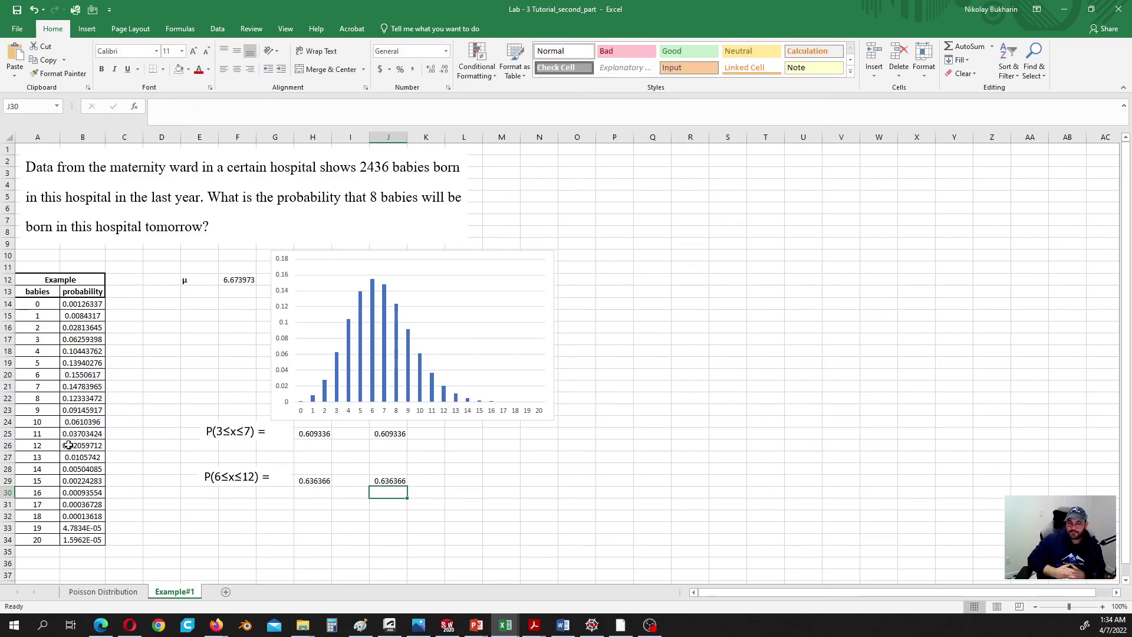